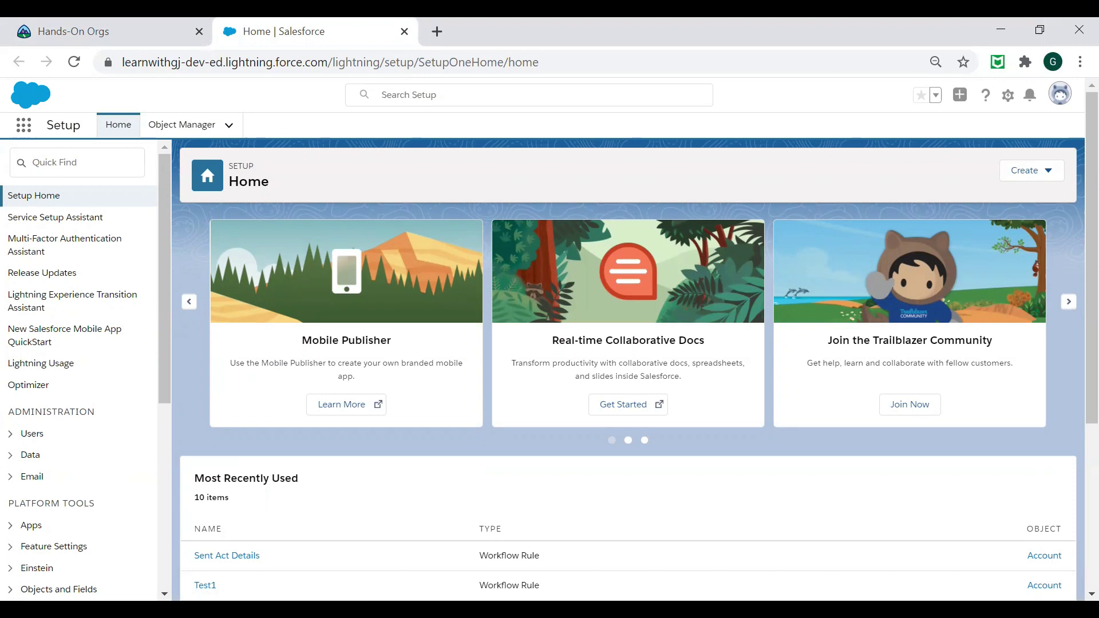
Search Quick Find for 'work' and open the Workflow Rules list.
click(82, 167)
text(work)
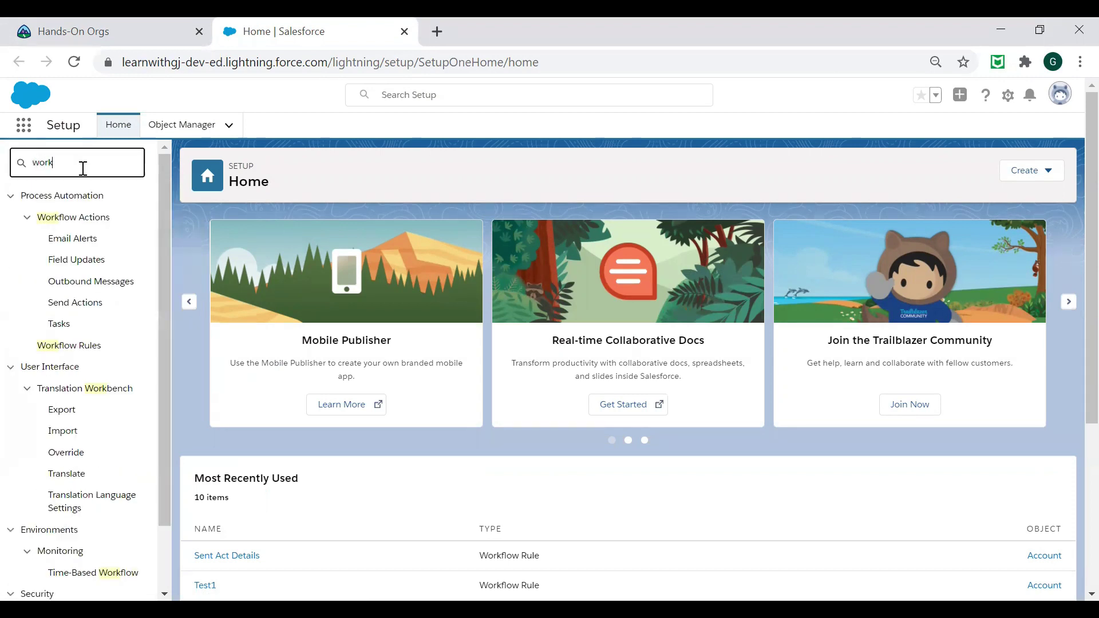
click(82, 346)
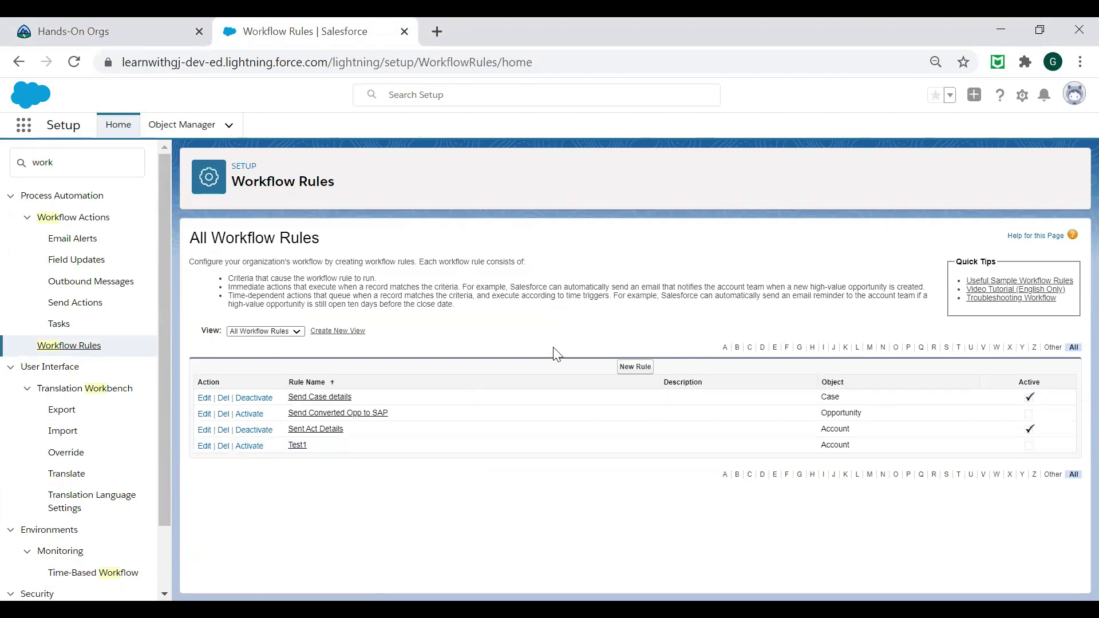
Back out of New Rule and deactivate the Sent Act Details workflow rule.
click(637, 369)
click(637, 371)
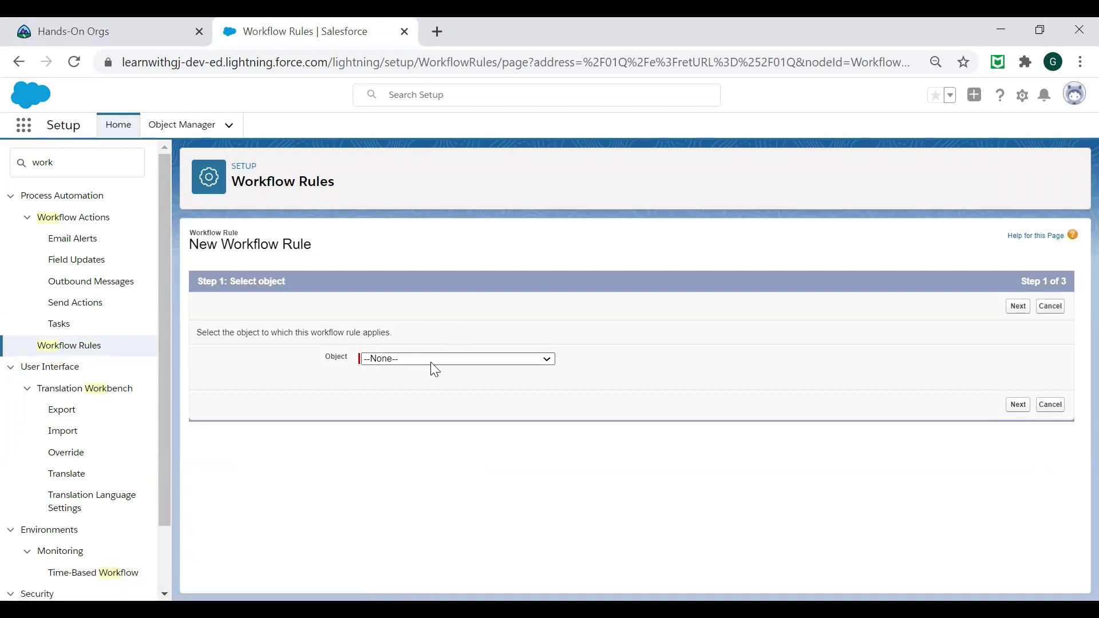
click(92, 347)
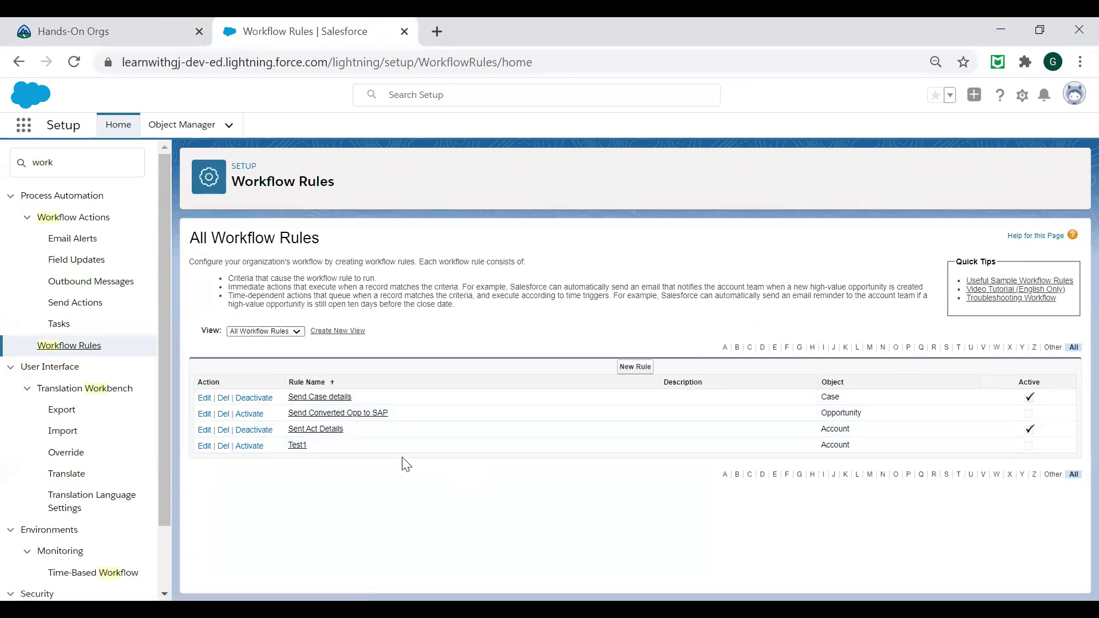
click(254, 430)
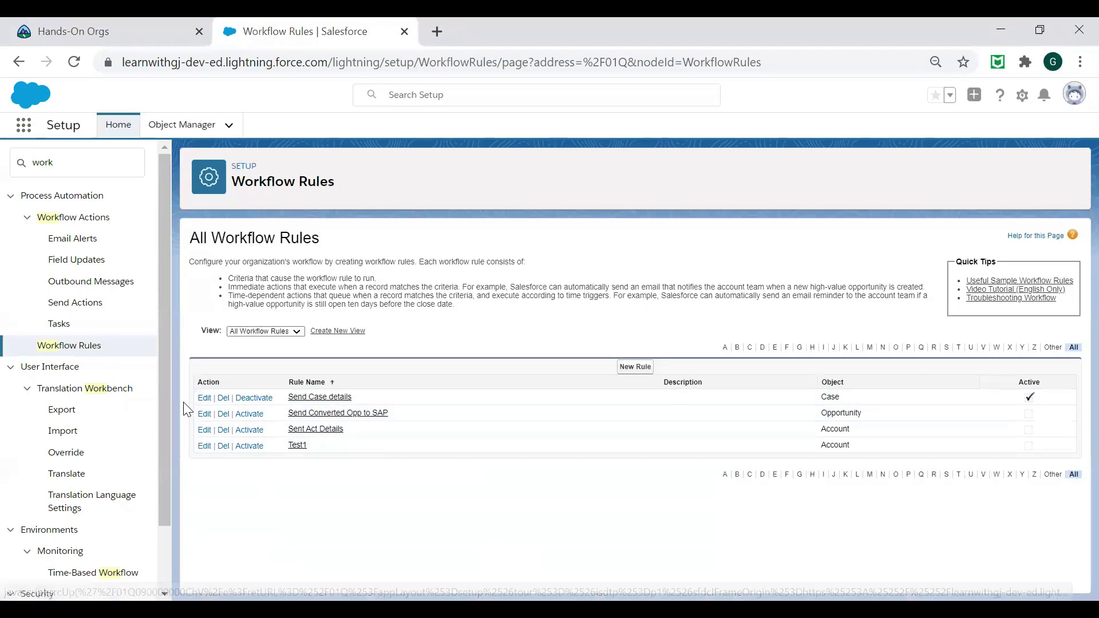
Start a new workflow rule with Account chosen as its object.
click(637, 367)
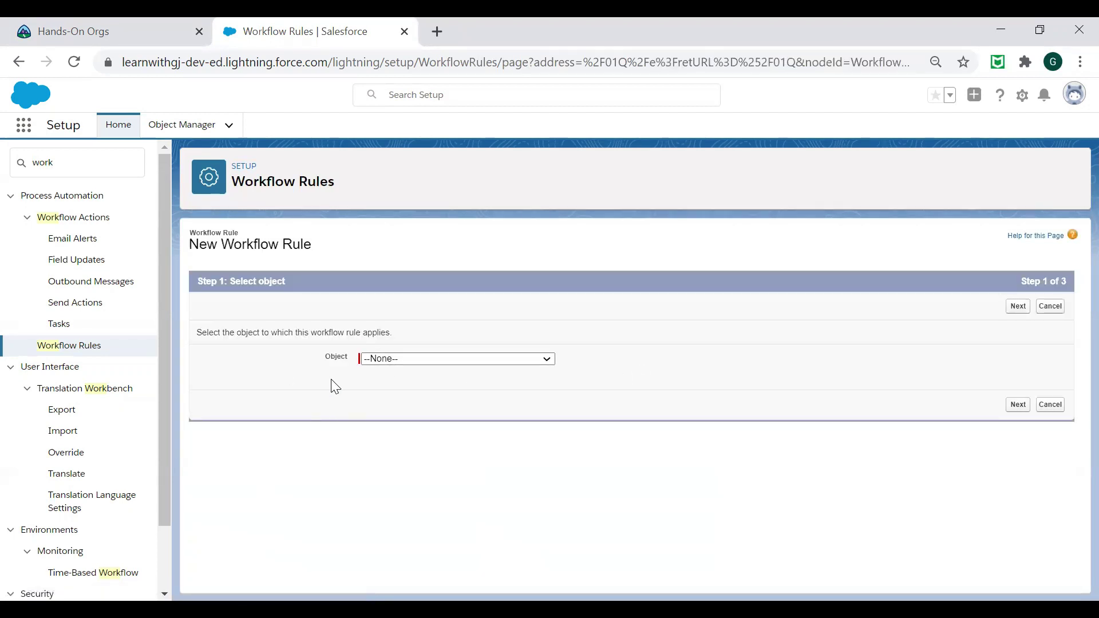
click(378, 362)
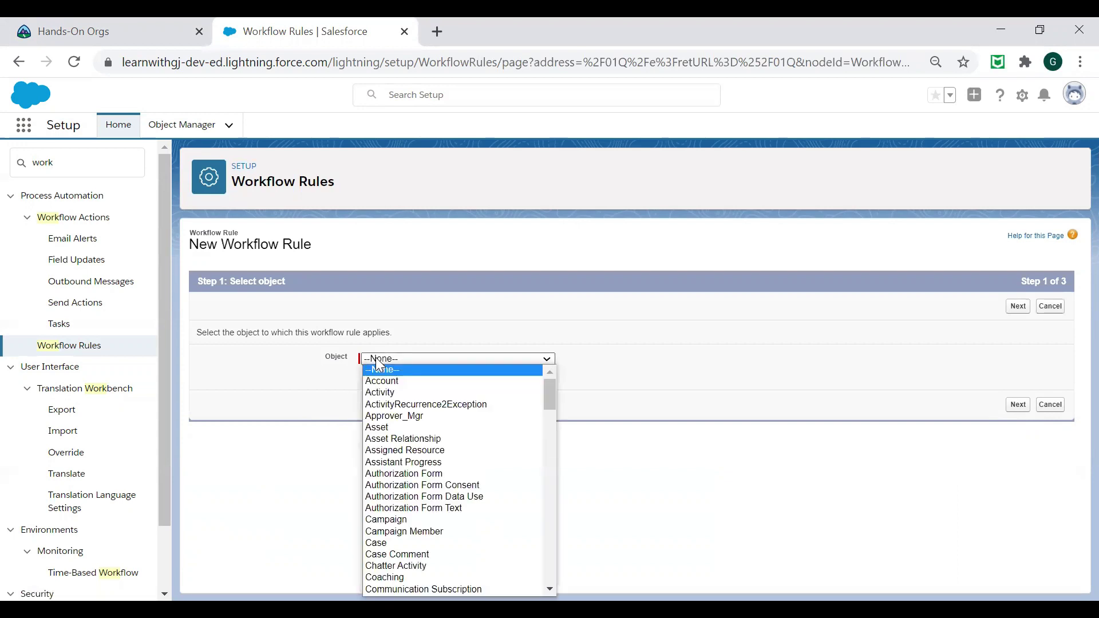
mouse_move(550, 390)
mouse_down()
mouse_move(525, 566)
mouse_move(535, 589)
mouse_move(563, 387)
mouse_up()
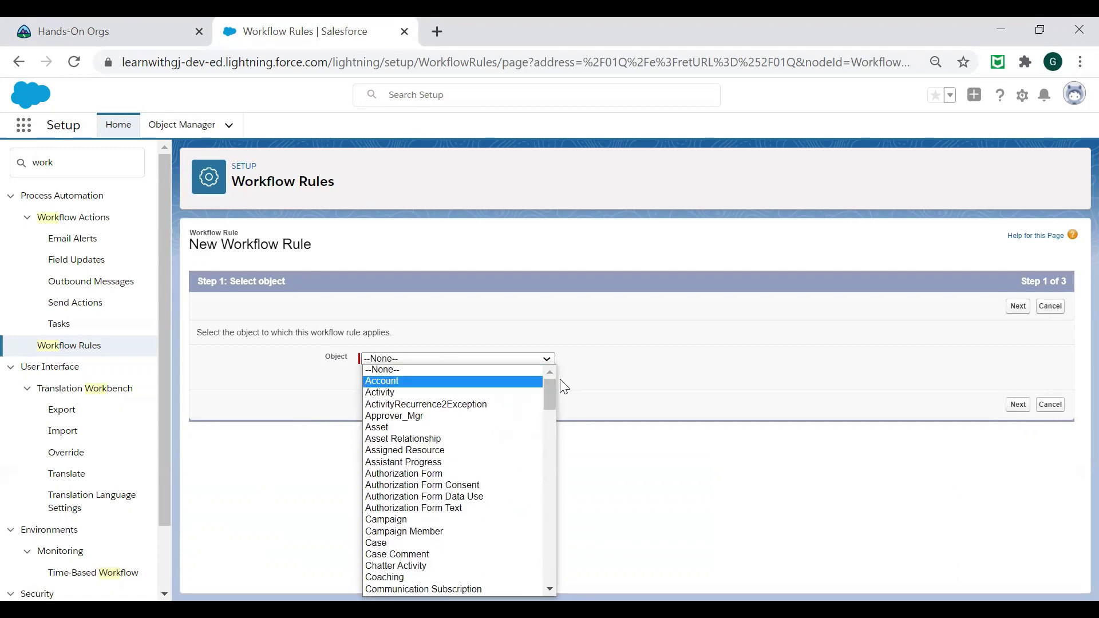
click(498, 381)
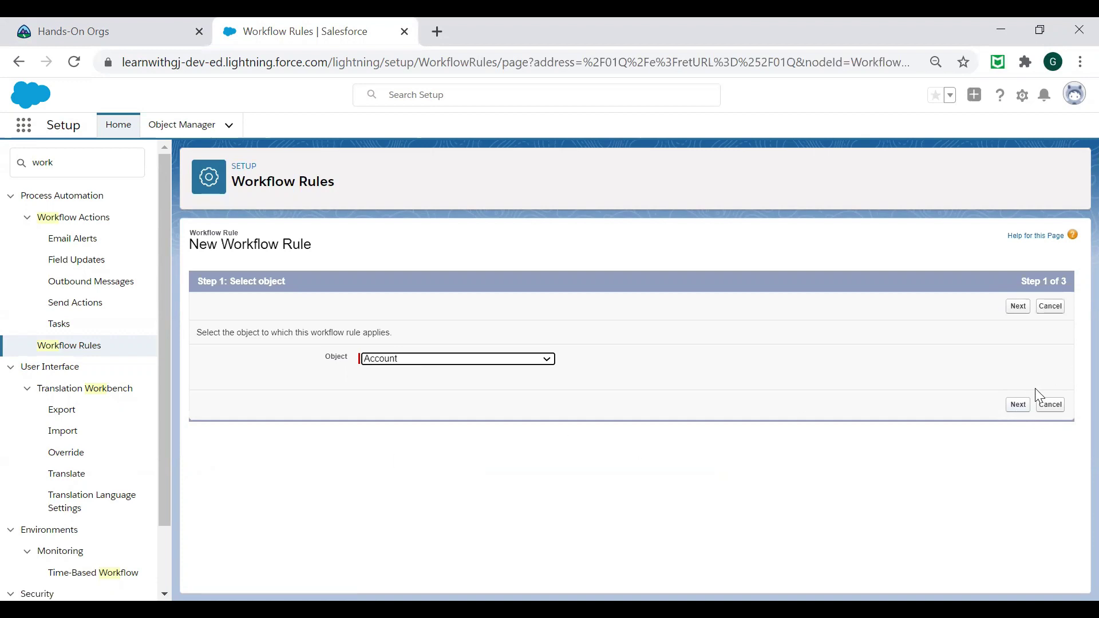
Name the rule 'Demo Account Outbound' and evaluate it only when a record is created.
click(1018, 404)
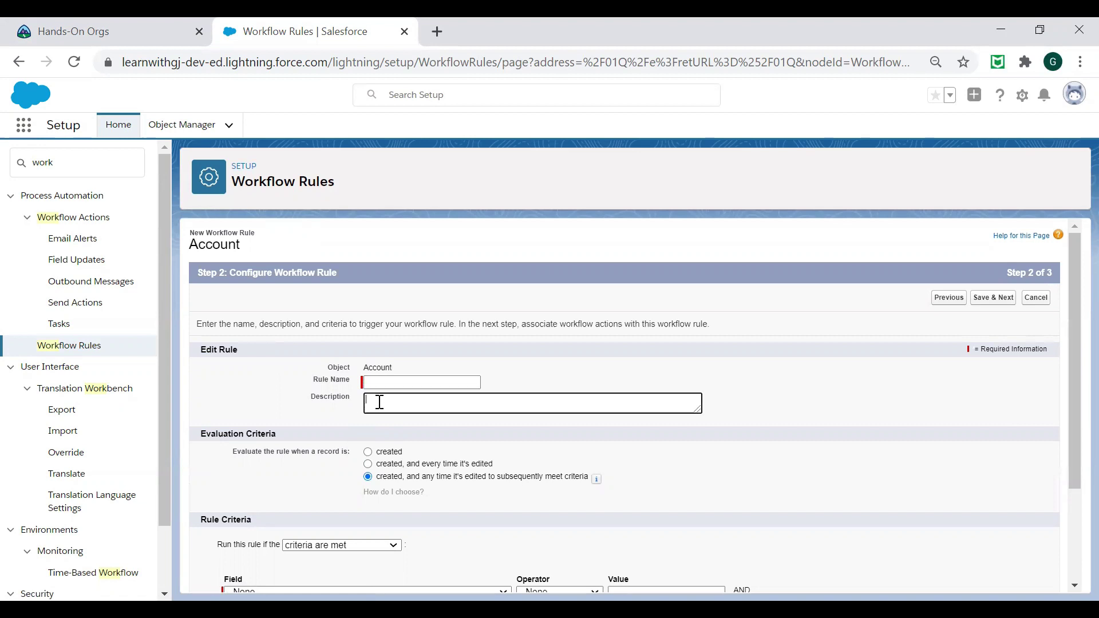
click(387, 382)
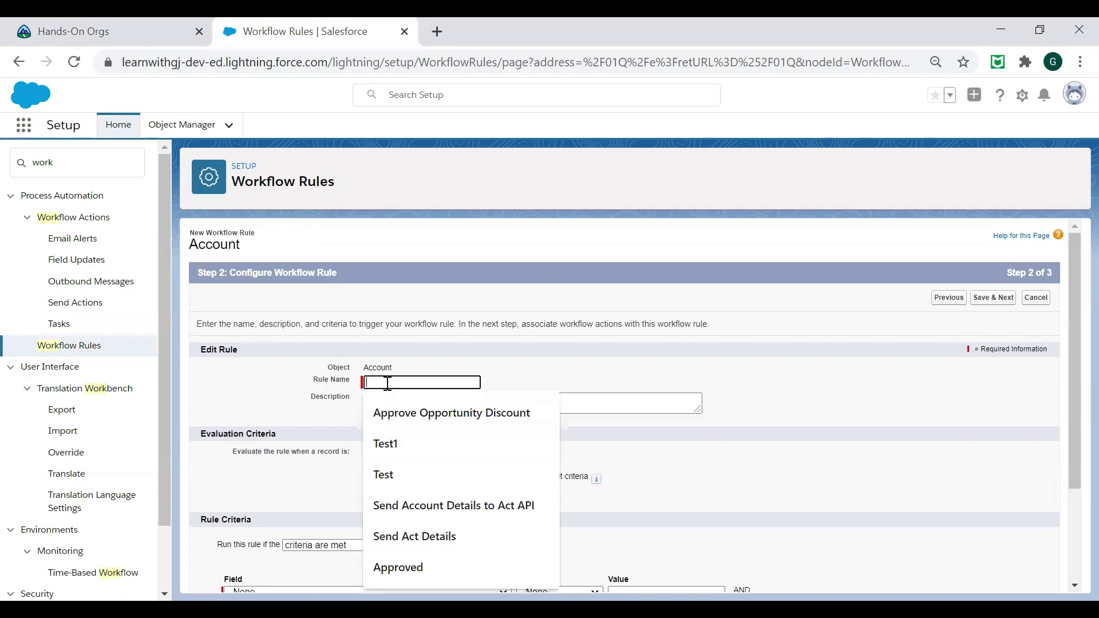
click(547, 372)
click(411, 381)
key(Escape)
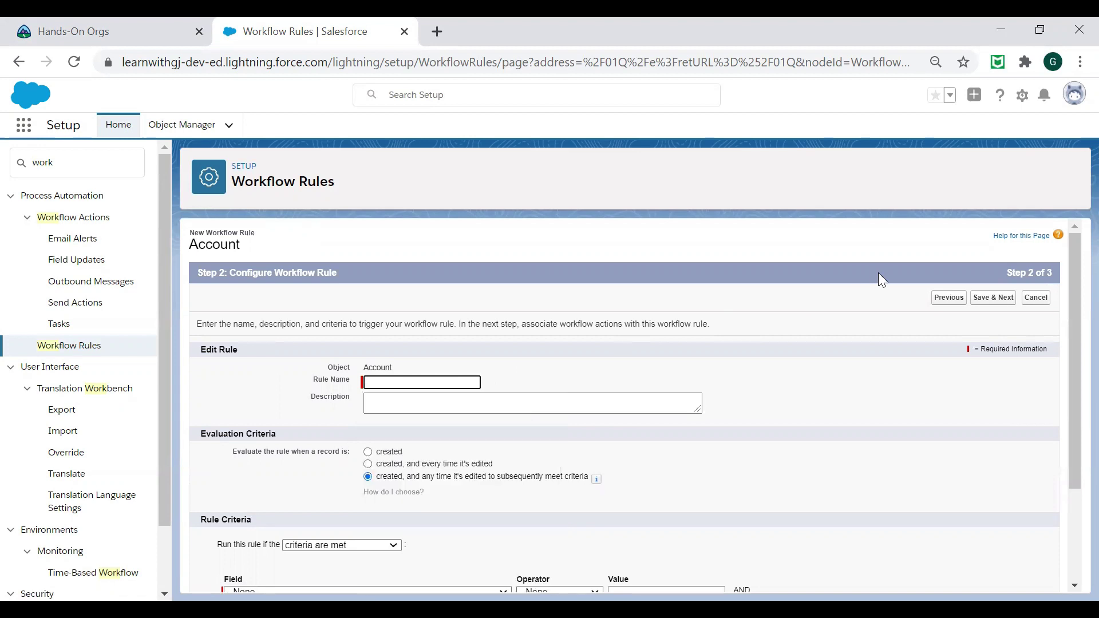
text(Demo Account Outbound)
click(368, 452)
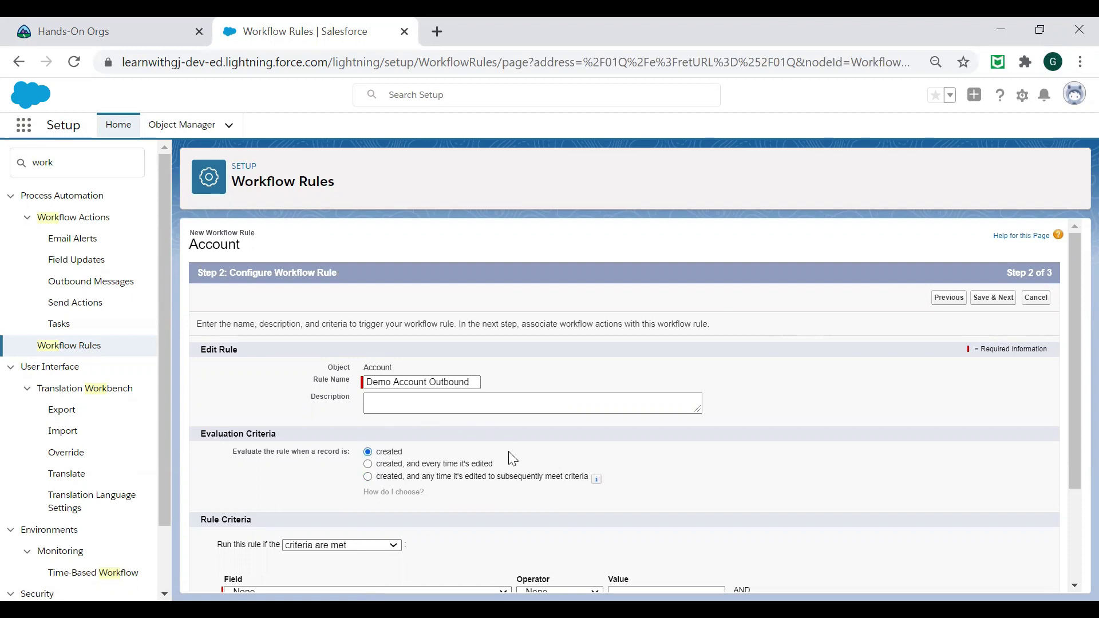
scroll(508, 458, down, 2)
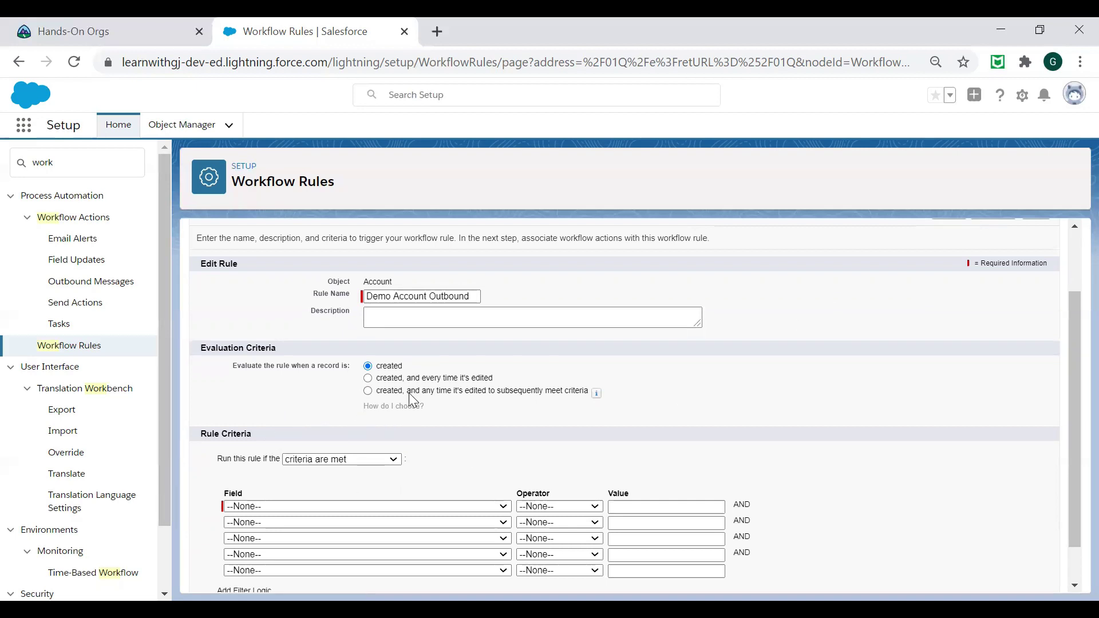
Set the criterion Account: Account Name not equal to a blank value, then Save & Next.
scroll(542, 391, down, 1)
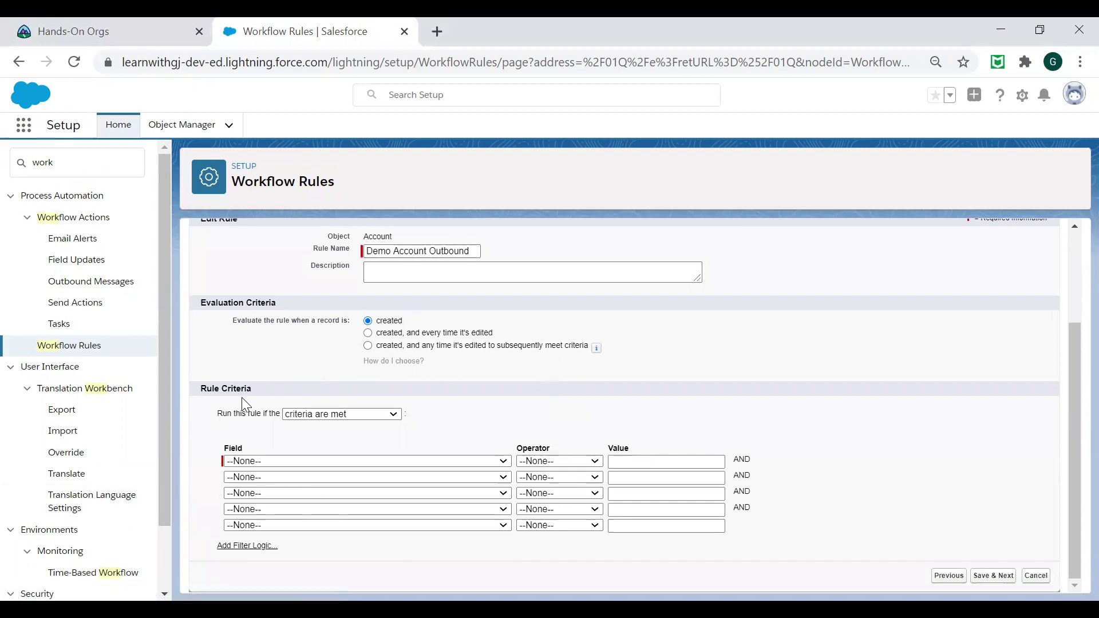
click(295, 461)
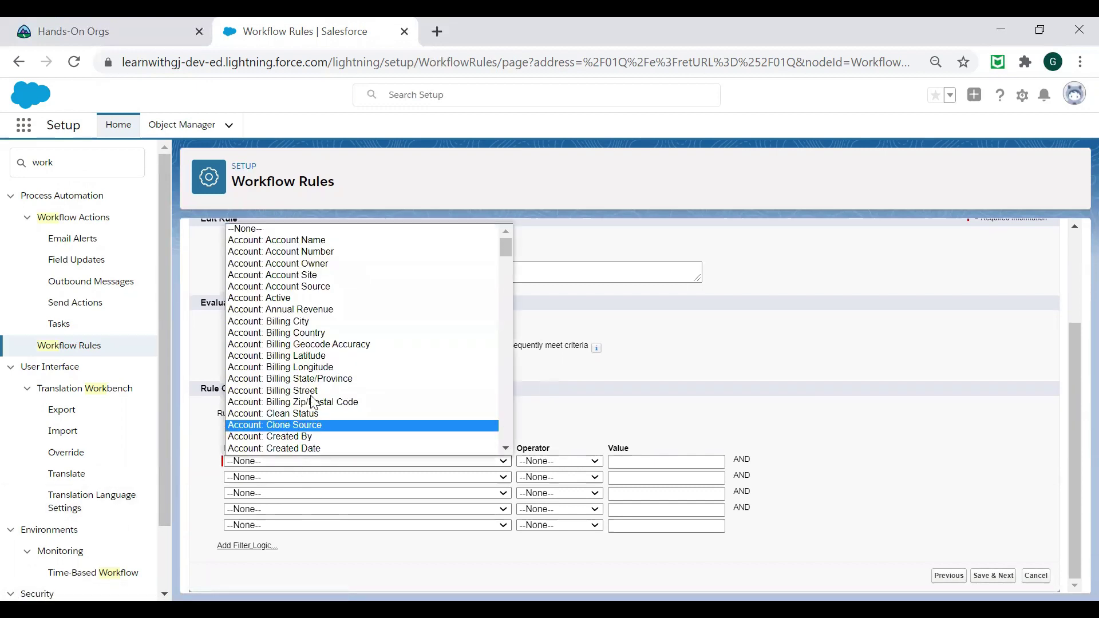
click(349, 242)
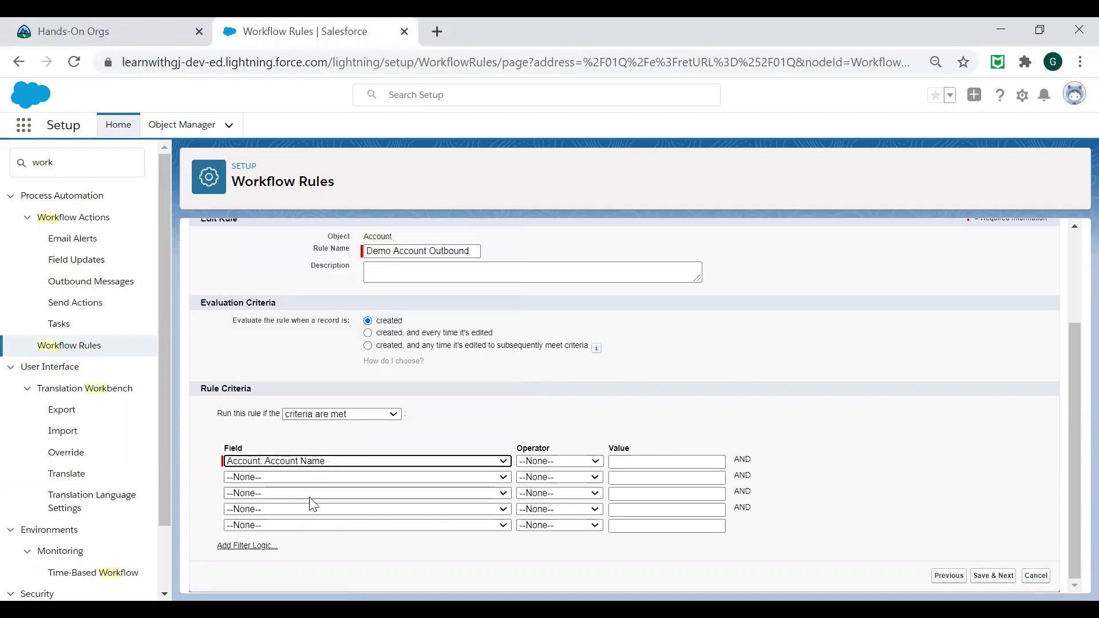
click(563, 464)
click(584, 343)
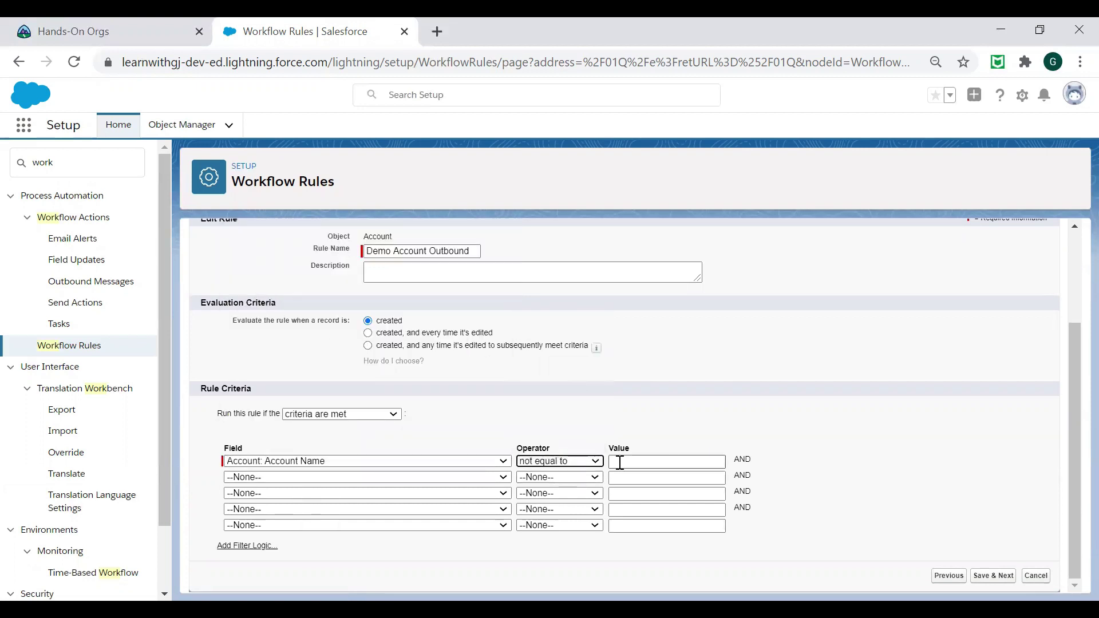
click(993, 575)
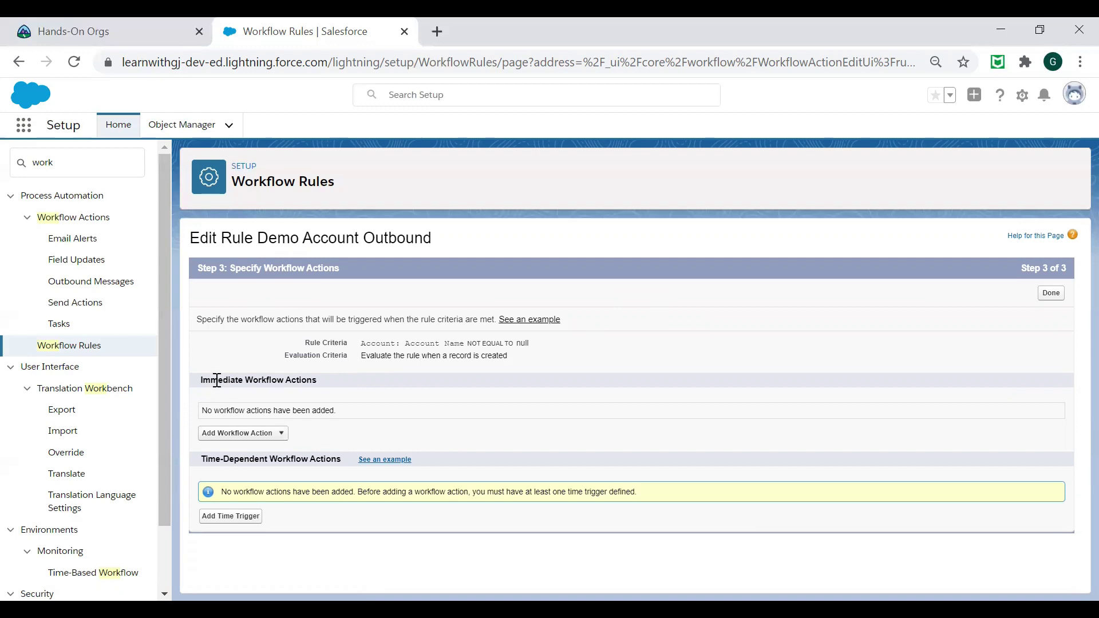
Review the Step 3 summary and show the Add Workflow Action choices under Immediate Workflow Actions.
drag(218, 381, 343, 358)
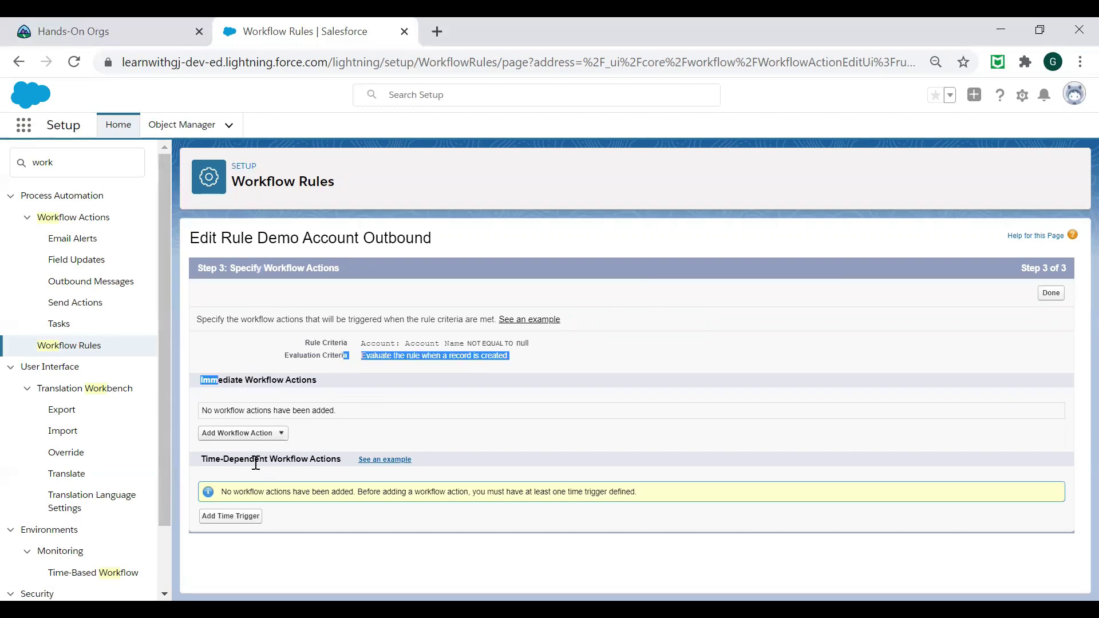
drag(255, 461, 312, 461)
click(285, 396)
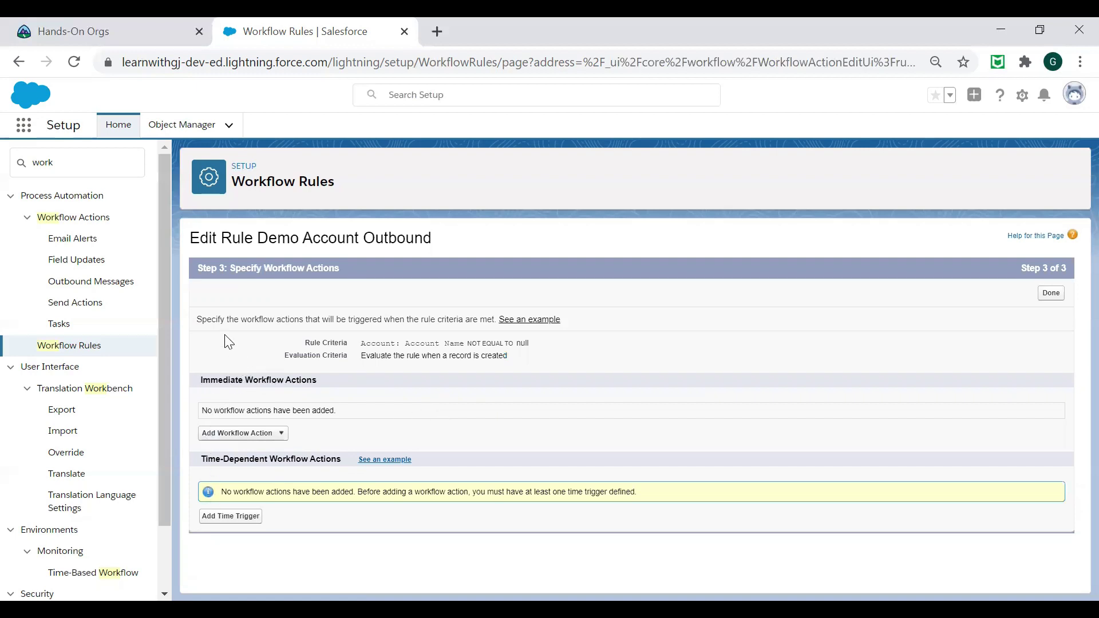
drag(207, 379, 336, 366)
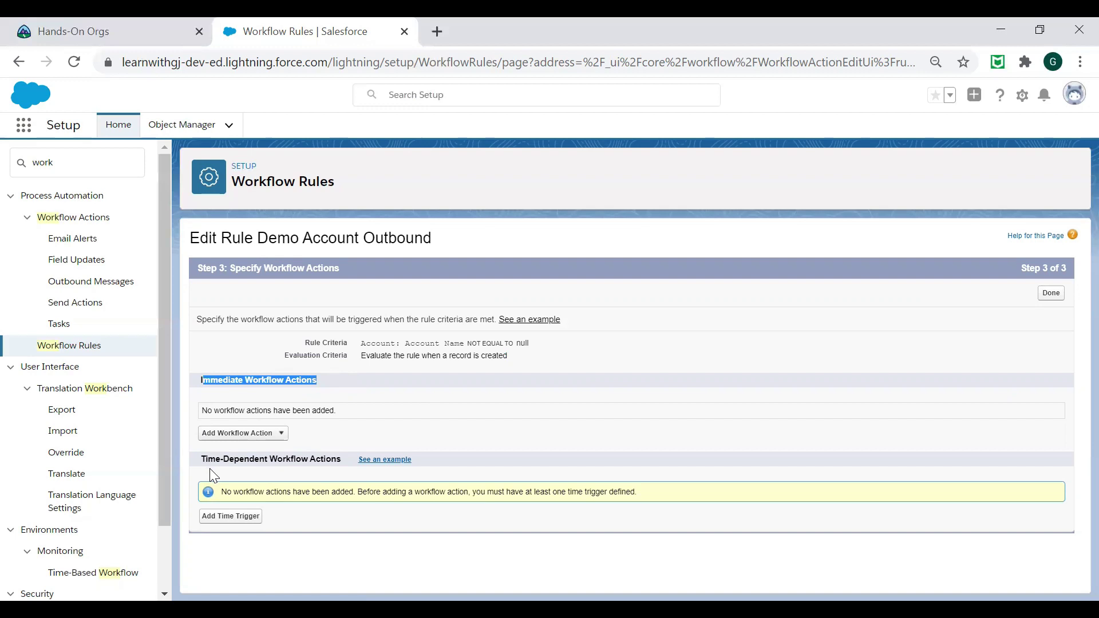
click(255, 442)
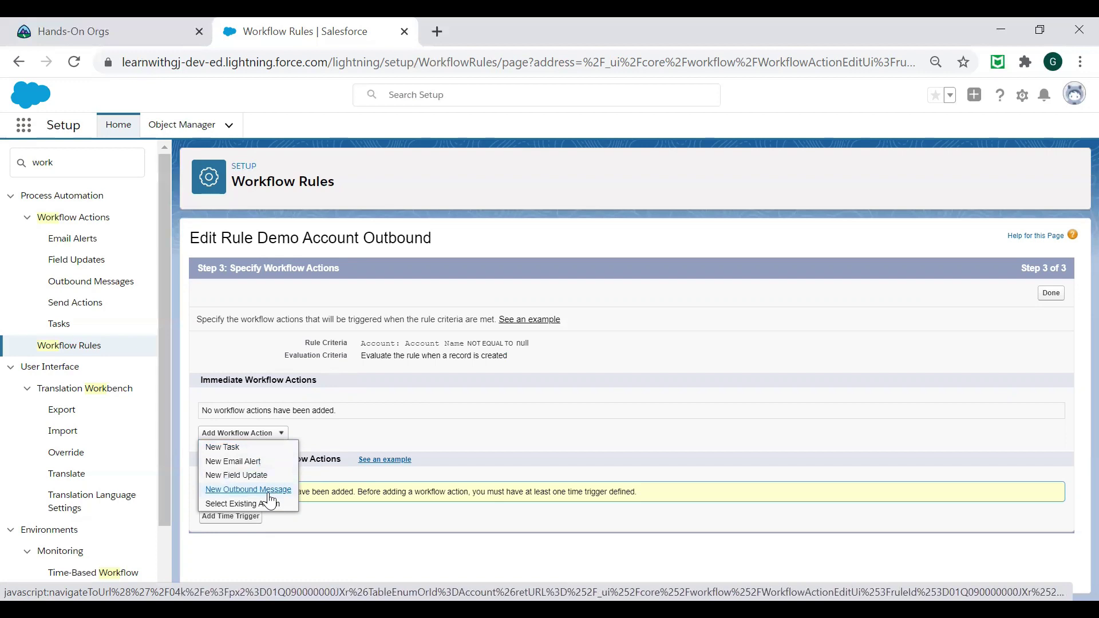
click(249, 489)
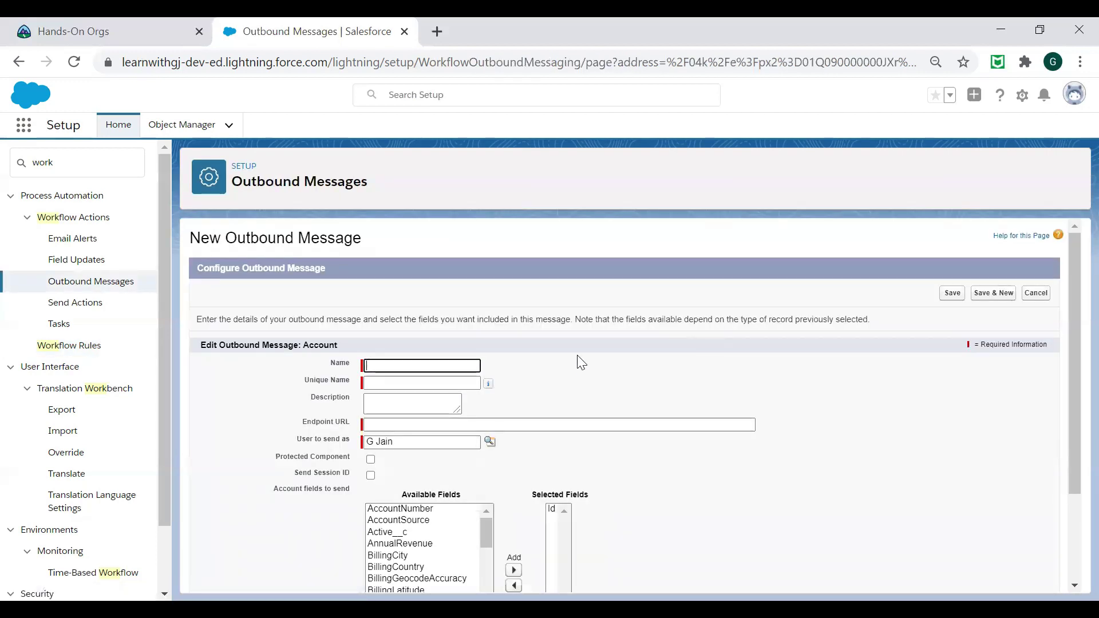
scroll(582, 364, down, 1)
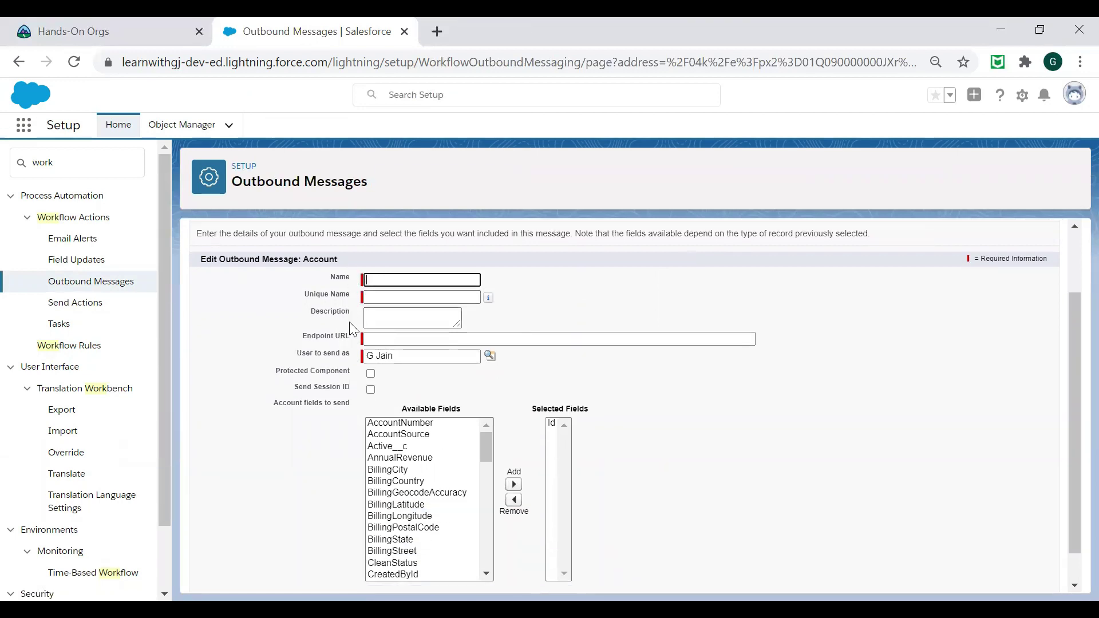
click(382, 279)
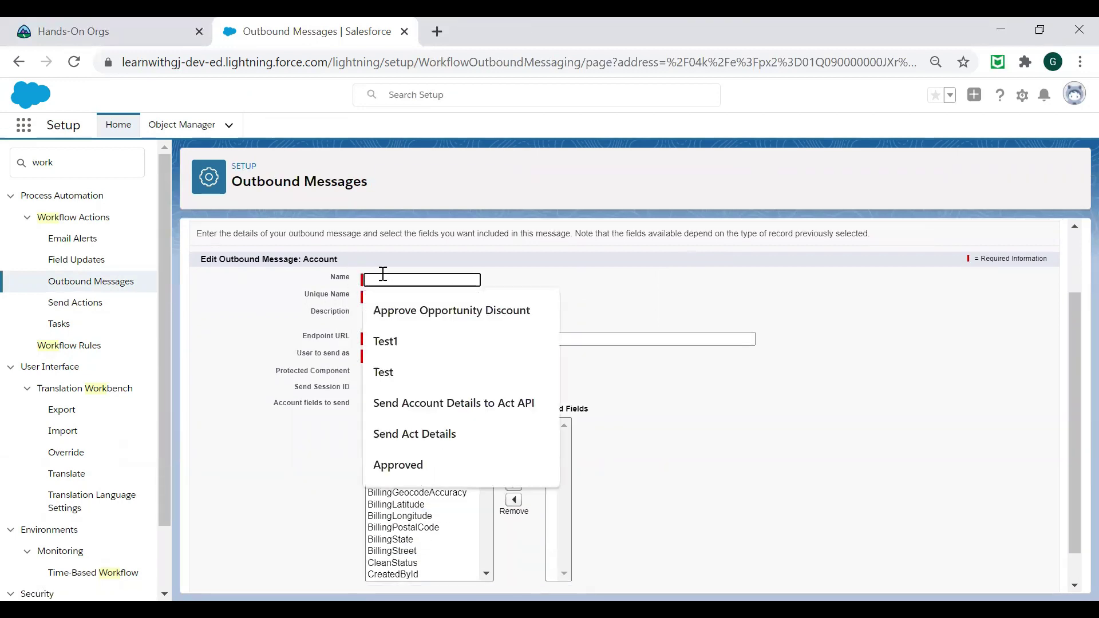
click(606, 276)
click(471, 278)
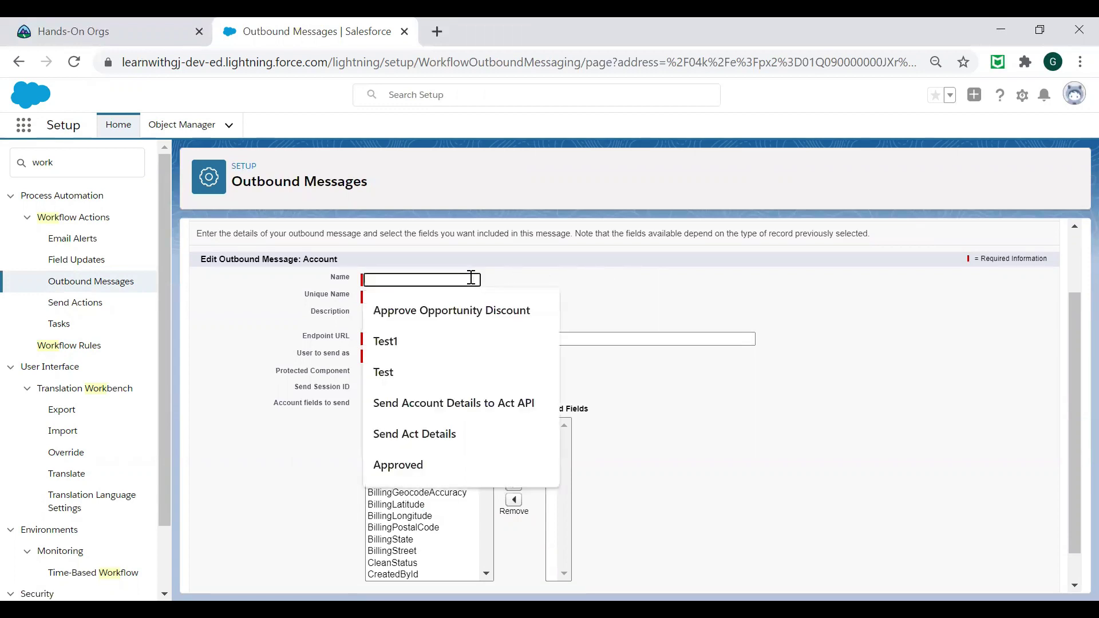
text(Demo )
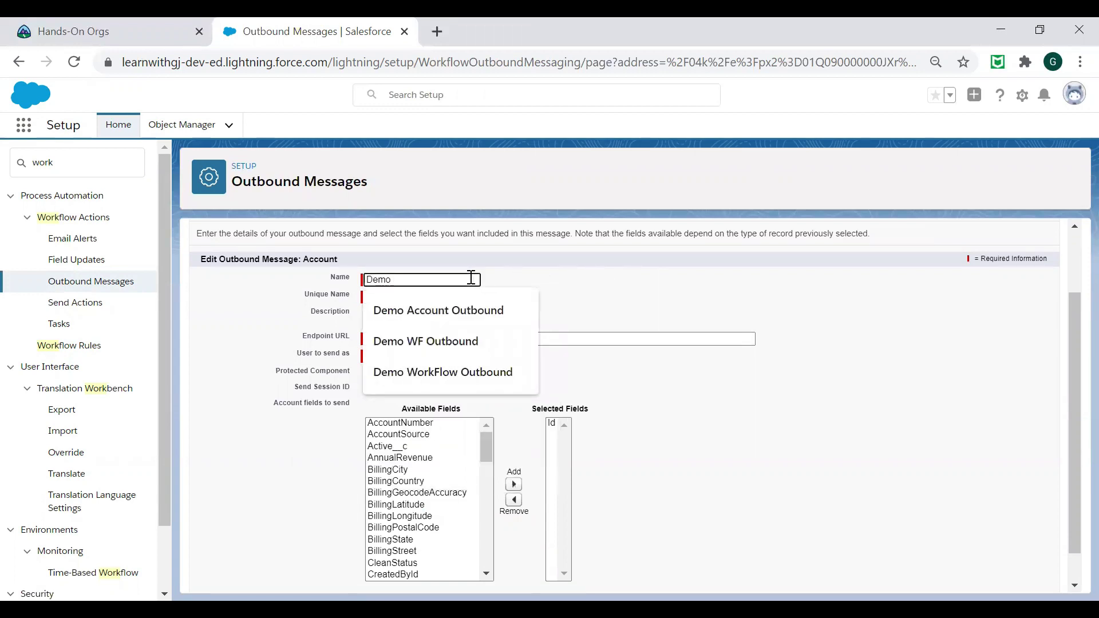
text(Outbo)
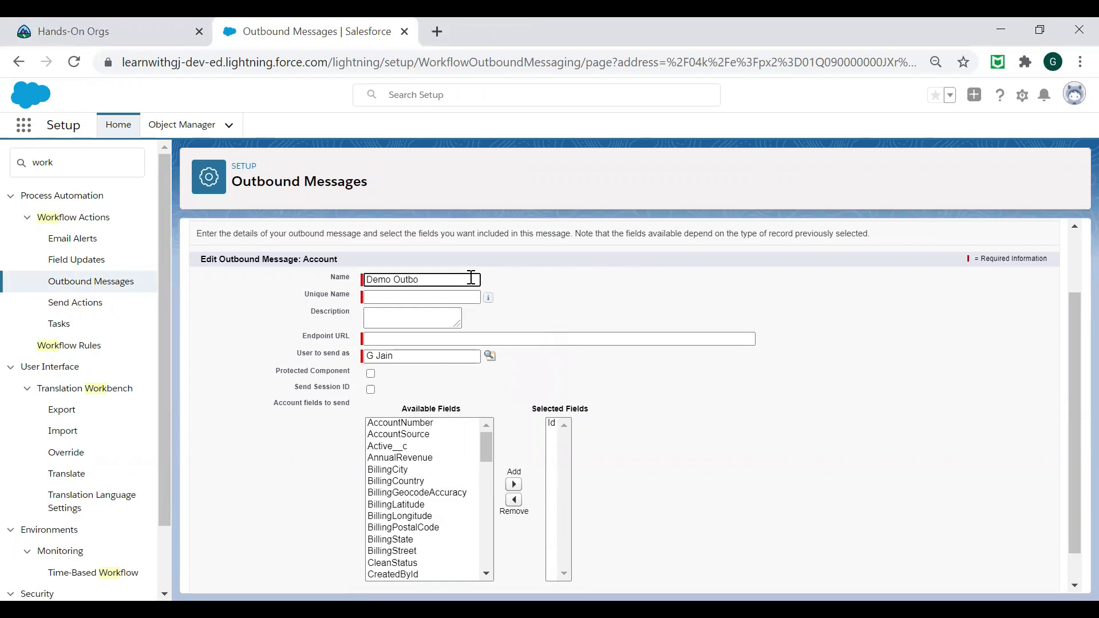
text(und)
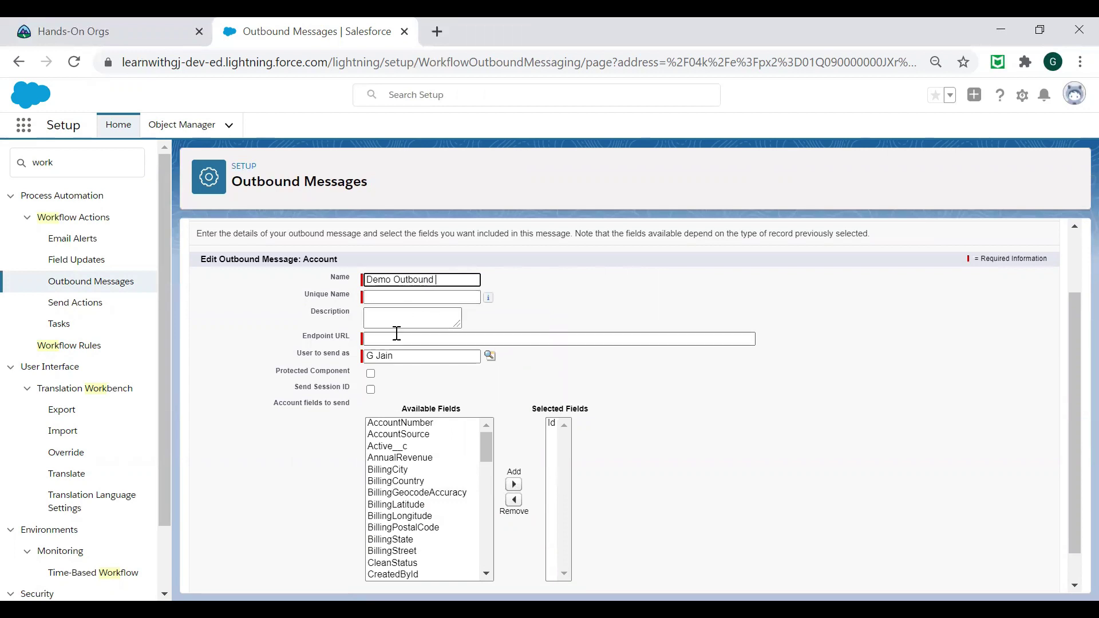
click(399, 297)
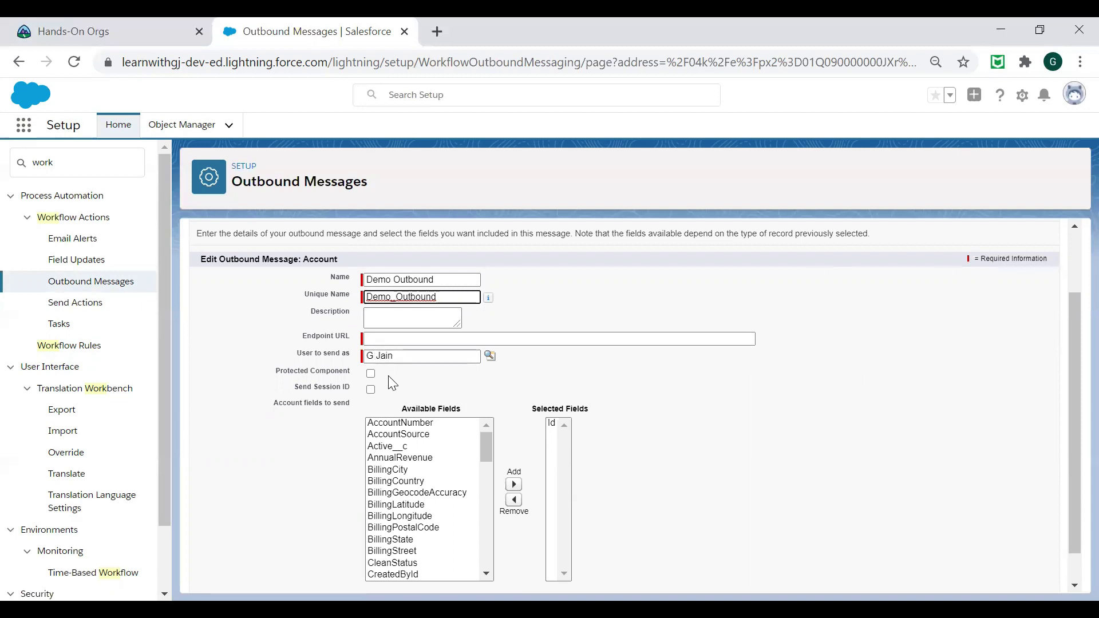
click(392, 338)
click(643, 286)
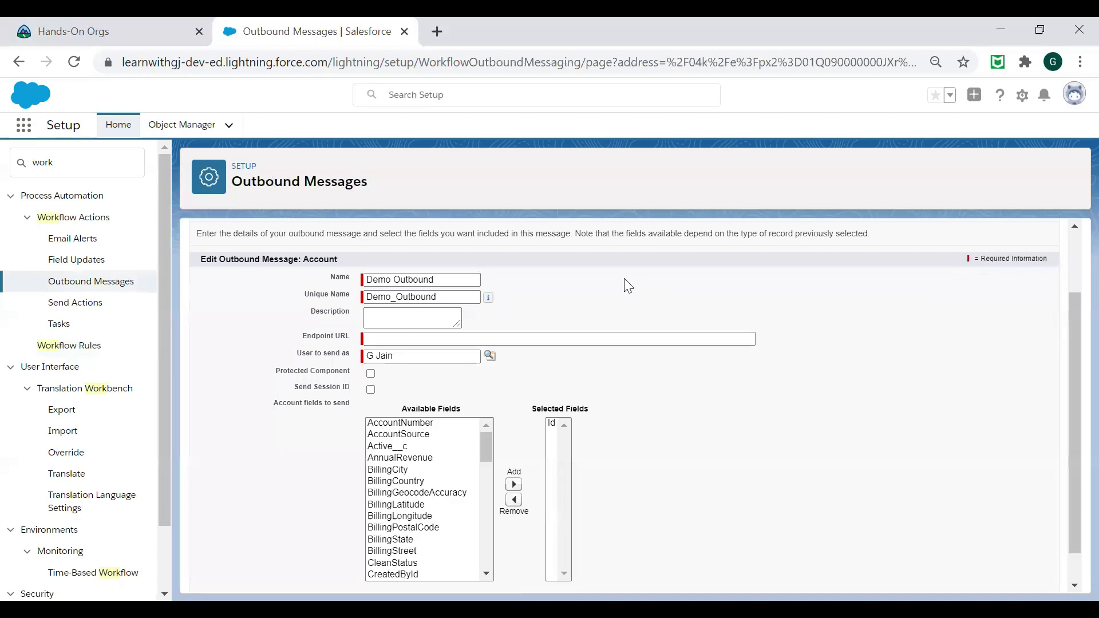
click(491, 336)
click(472, 338)
click(549, 311)
click(500, 344)
click(517, 46)
Load Hookbin in a new tab and create a new endpoint.
click(439, 42)
text(hoo)
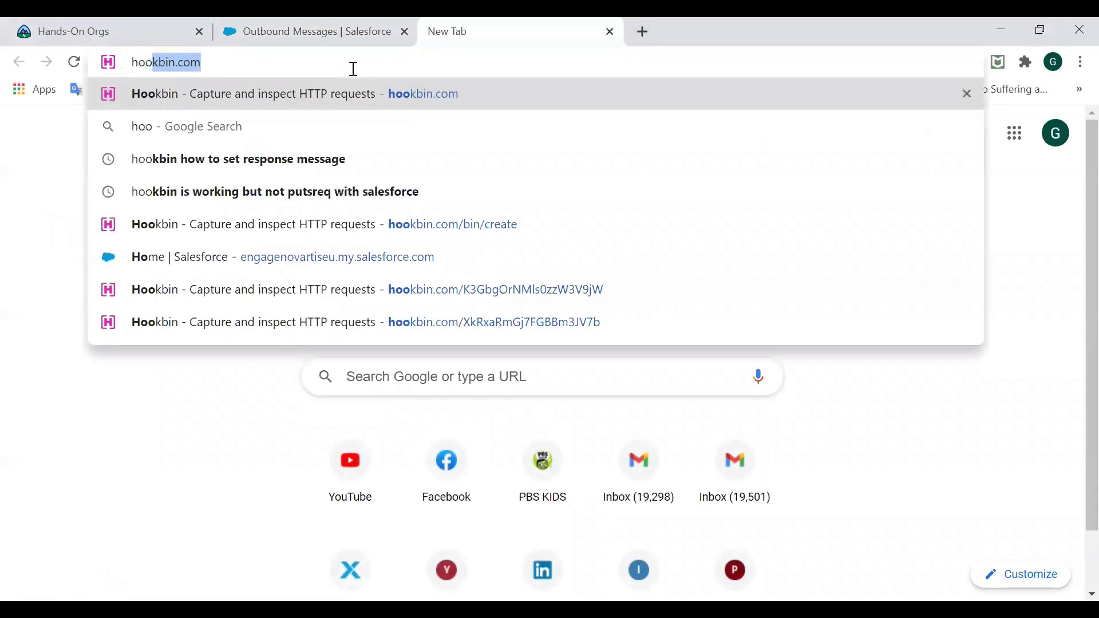
text(kbin)
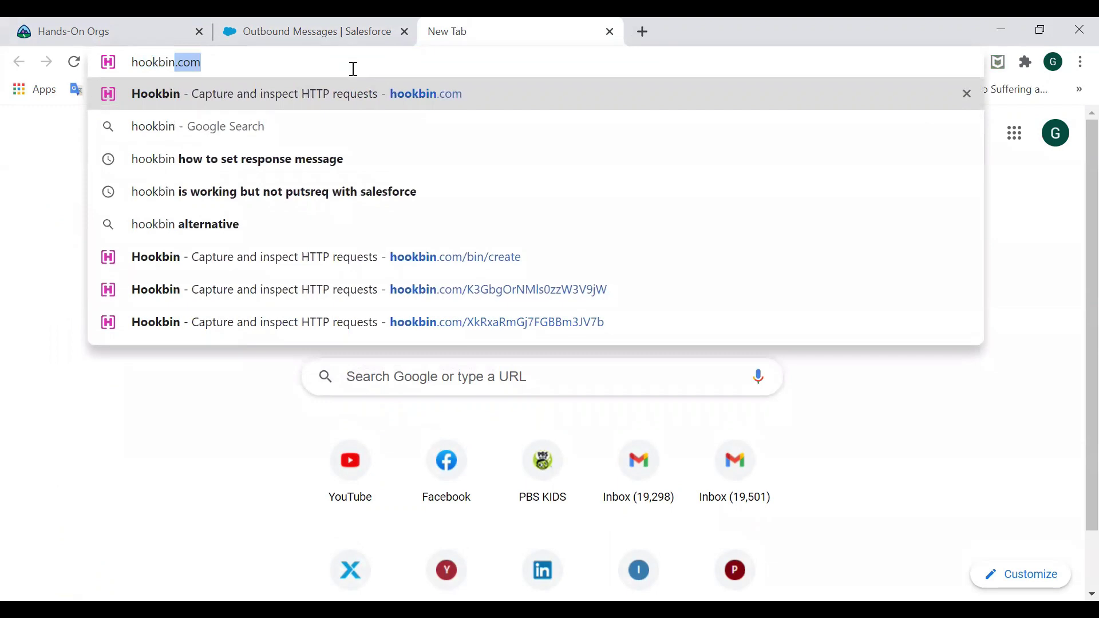
key(Return)
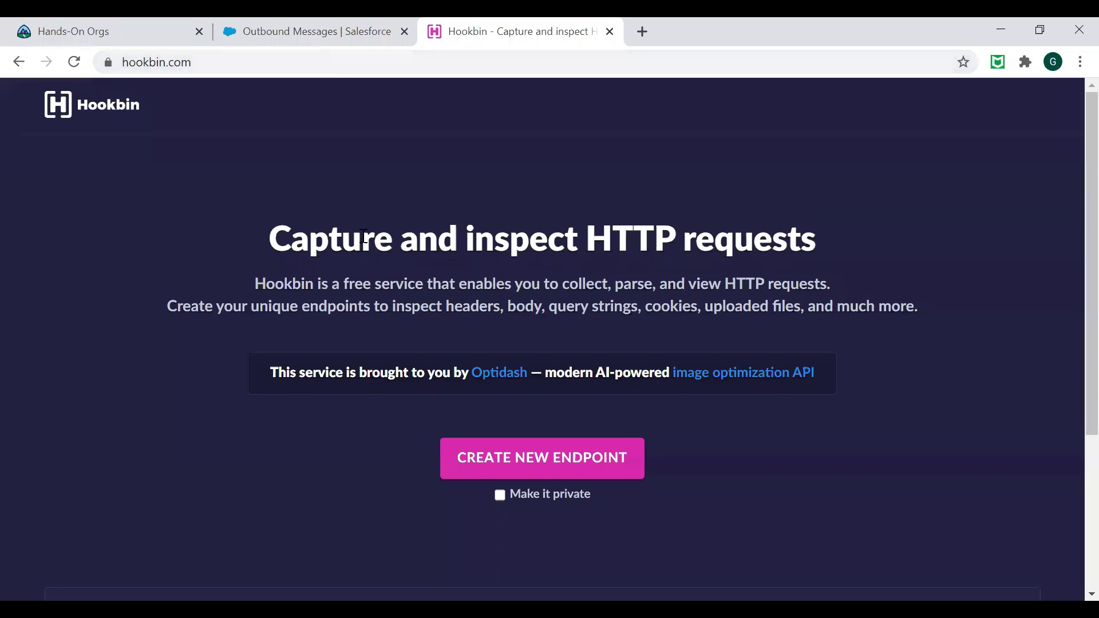
click(509, 462)
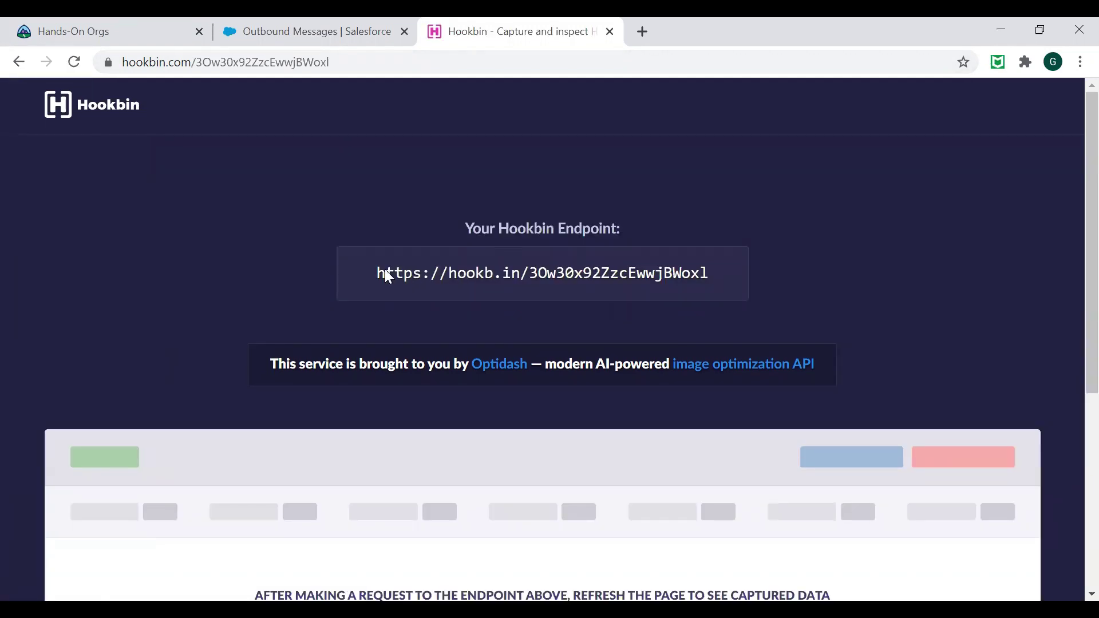
Copy the new Hookbin endpoint URL.
drag(375, 272, 720, 269)
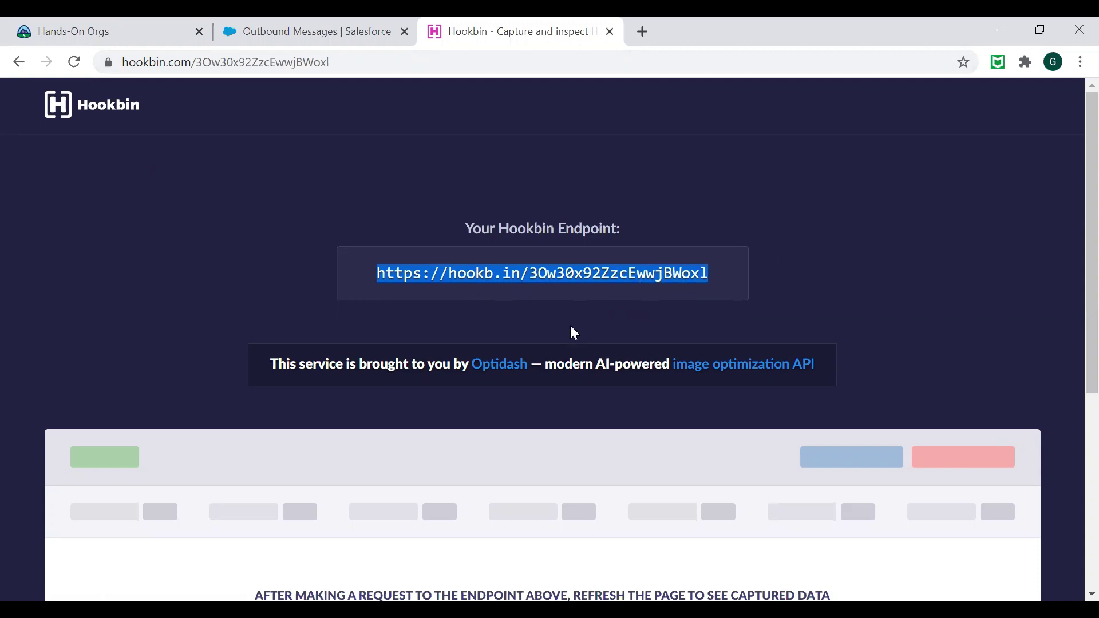
scroll(572, 331, down, 3)
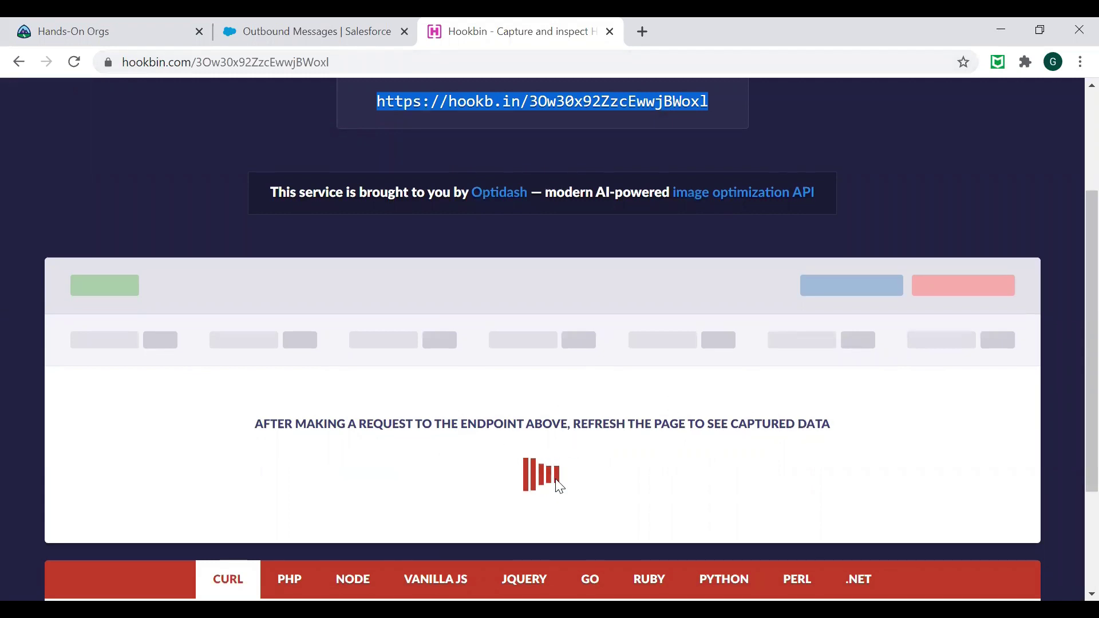
scroll(539, 430, down, 3)
scroll(539, 430, up, 4)
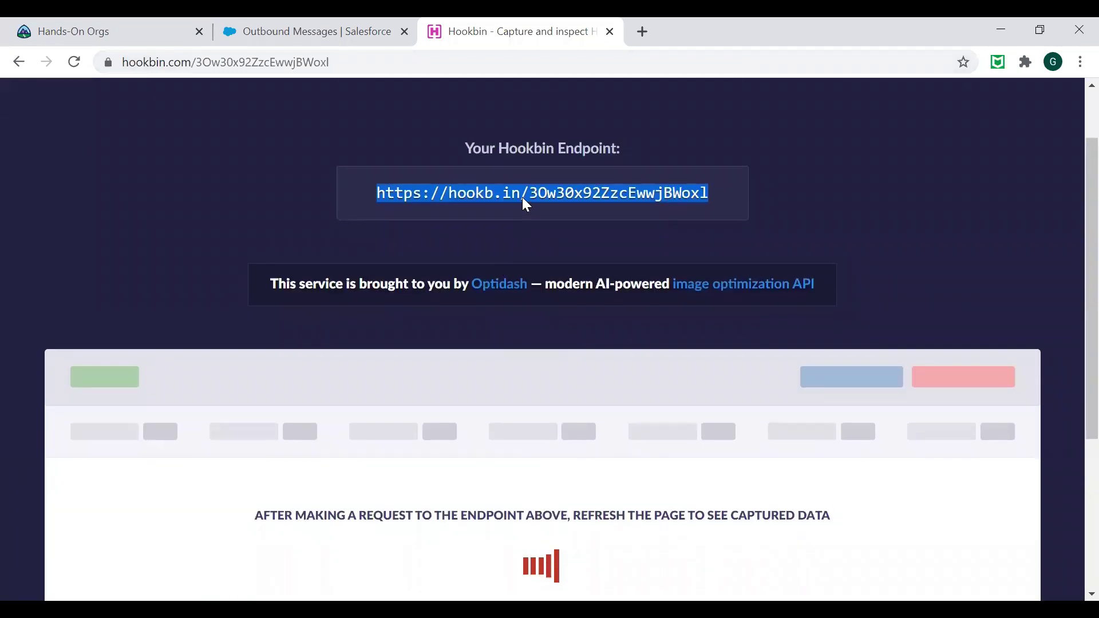
right_click(523, 196)
click(554, 209)
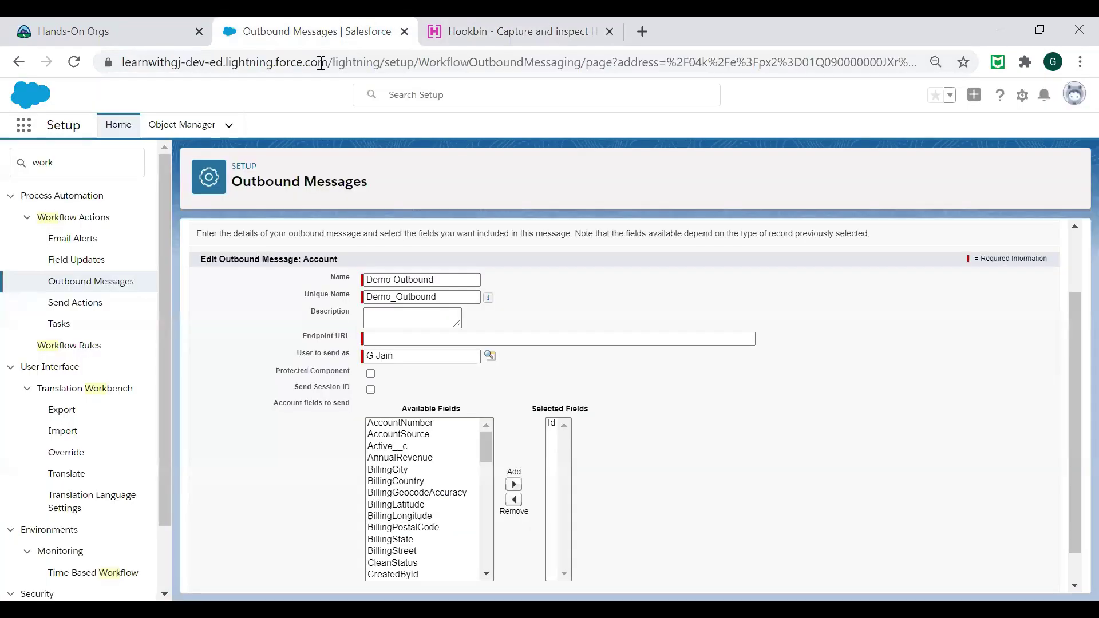
Paste the Hookbin URL into the outbound message's Endpoint URL field.
click(343, 33)
click(390, 340)
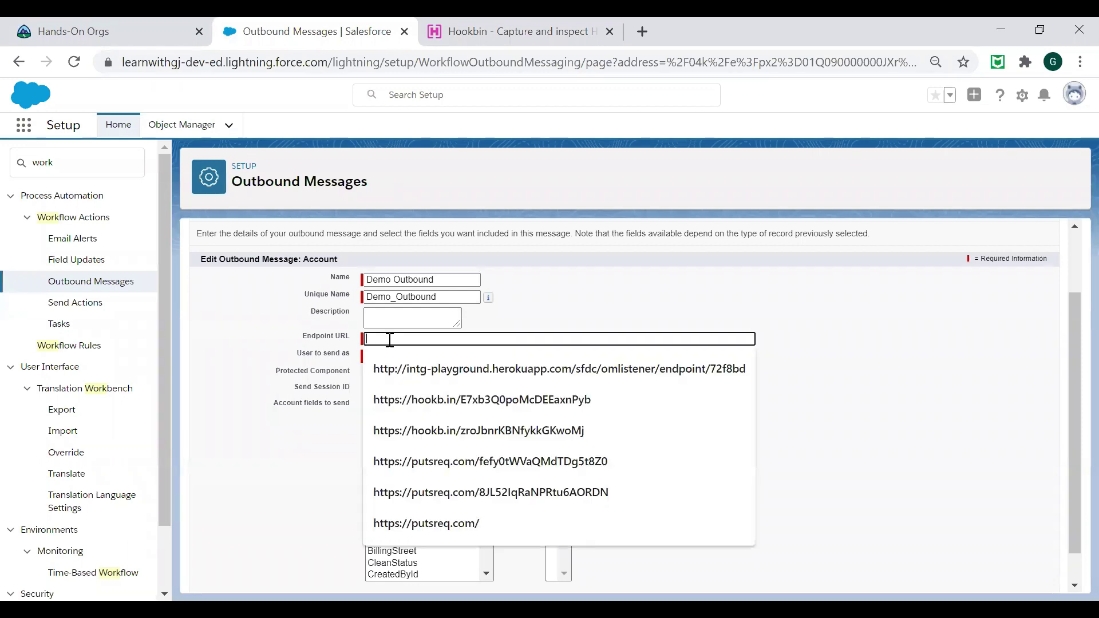
key(ctrl+v)
click(771, 398)
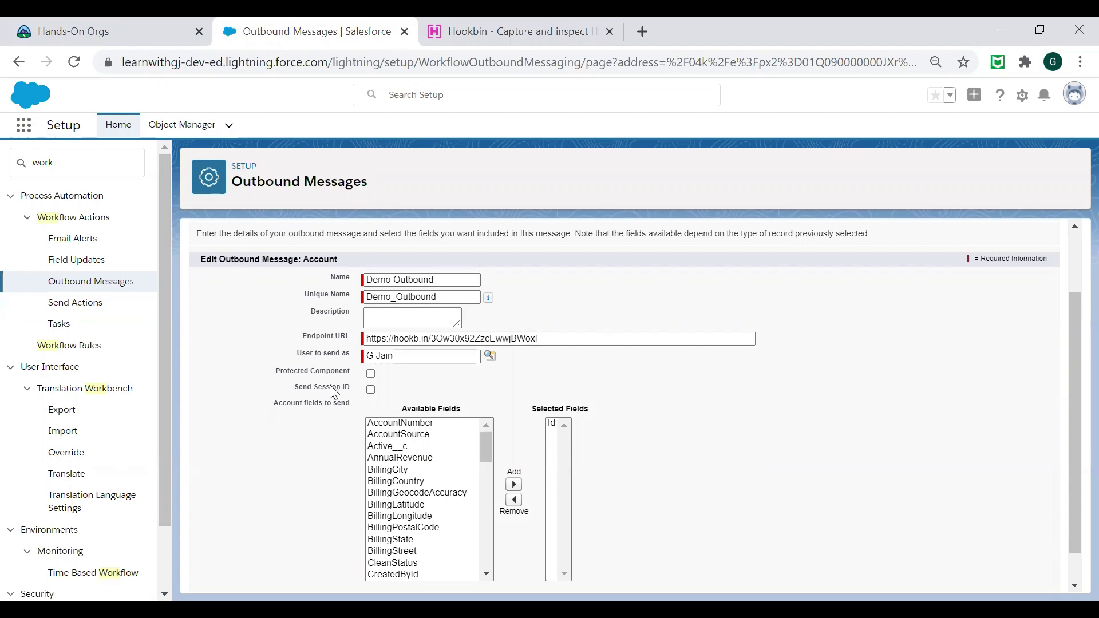
click(546, 339)
click(706, 391)
Add AccountNumber and Name to the selected fields and save the outbound message.
click(416, 424)
click(513, 484)
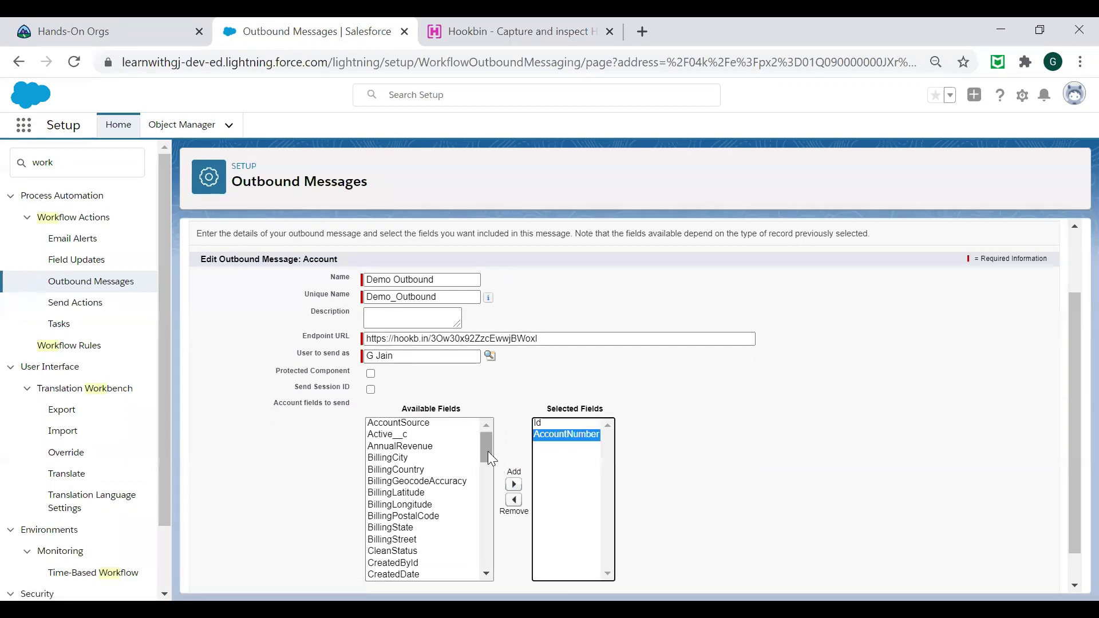
drag(488, 451, 486, 506)
click(417, 483)
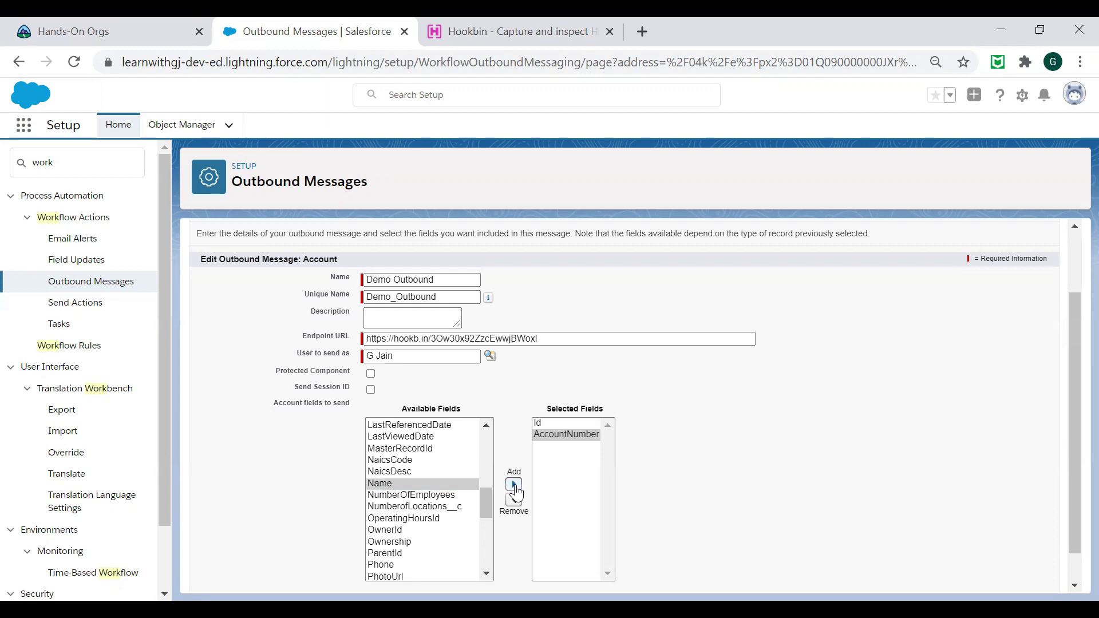
click(513, 484)
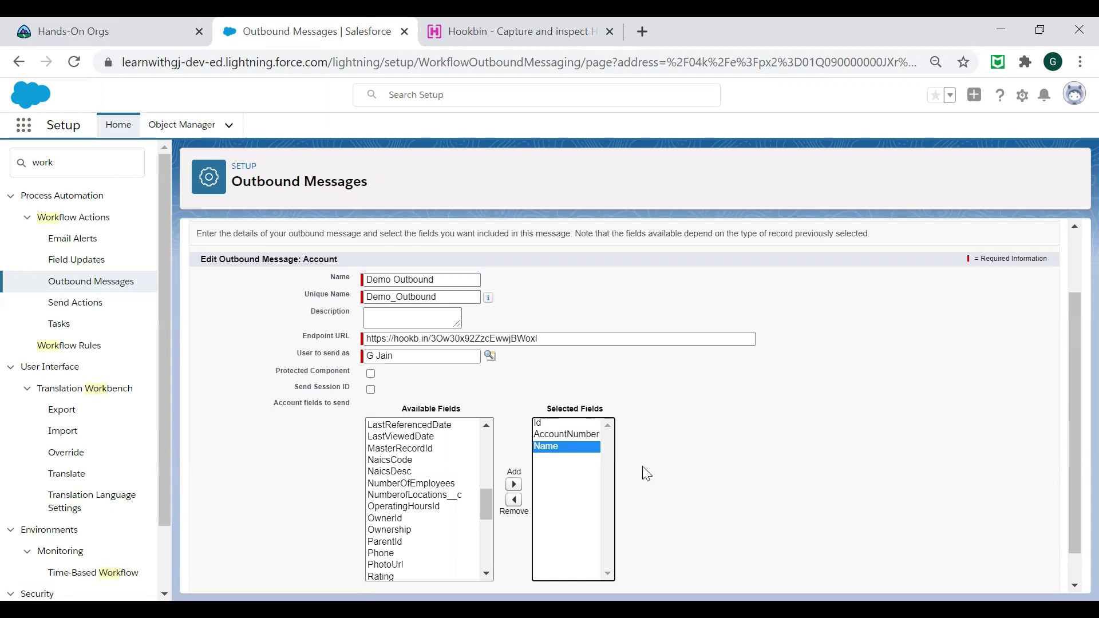
scroll(664, 463, down, 1)
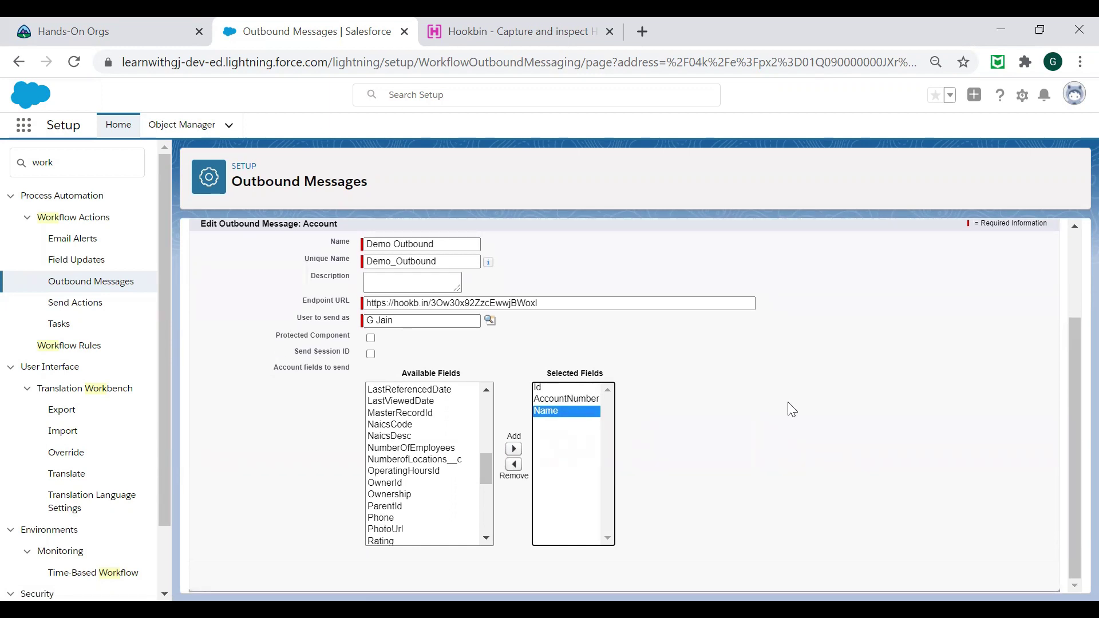
drag(1075, 396, 1073, 309)
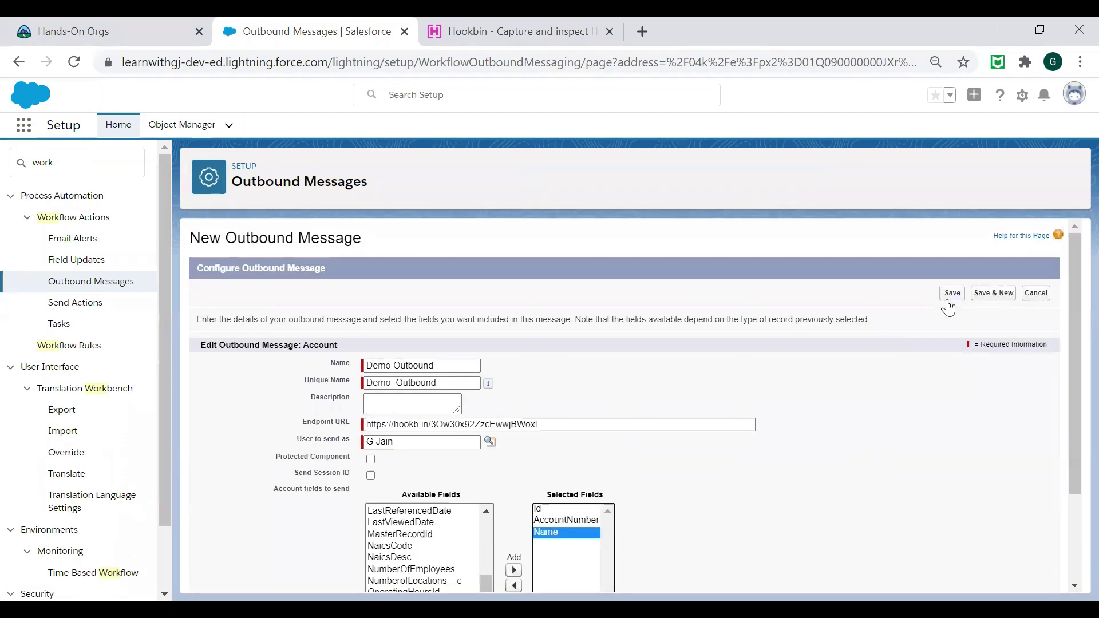
click(951, 295)
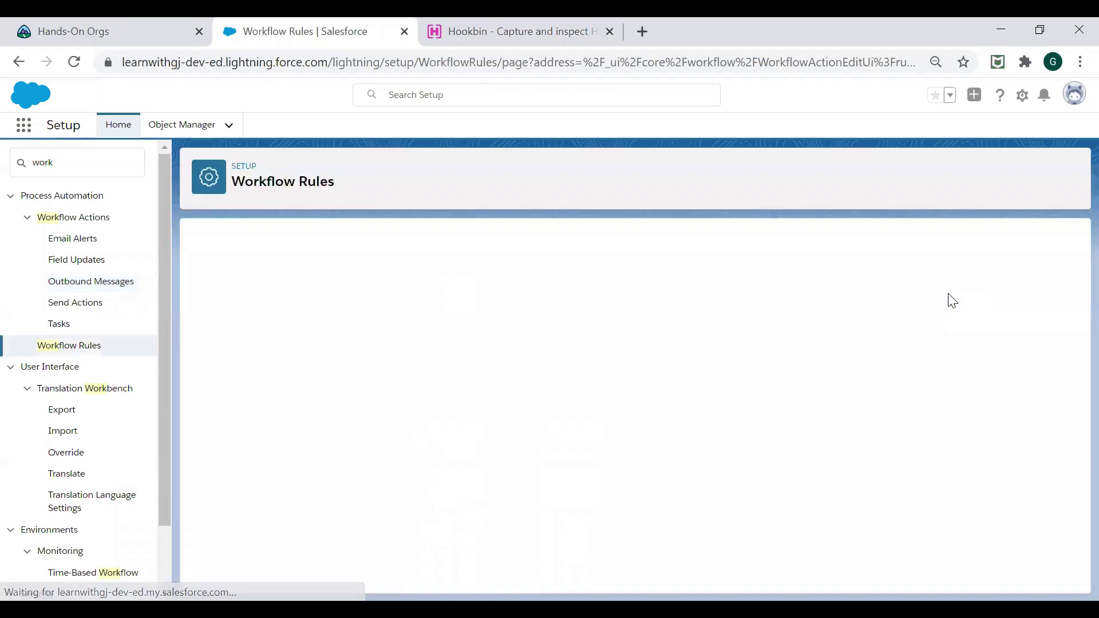
Activate Demo Account Outbound, then review its name, Account object and criteria.
click(1050, 294)
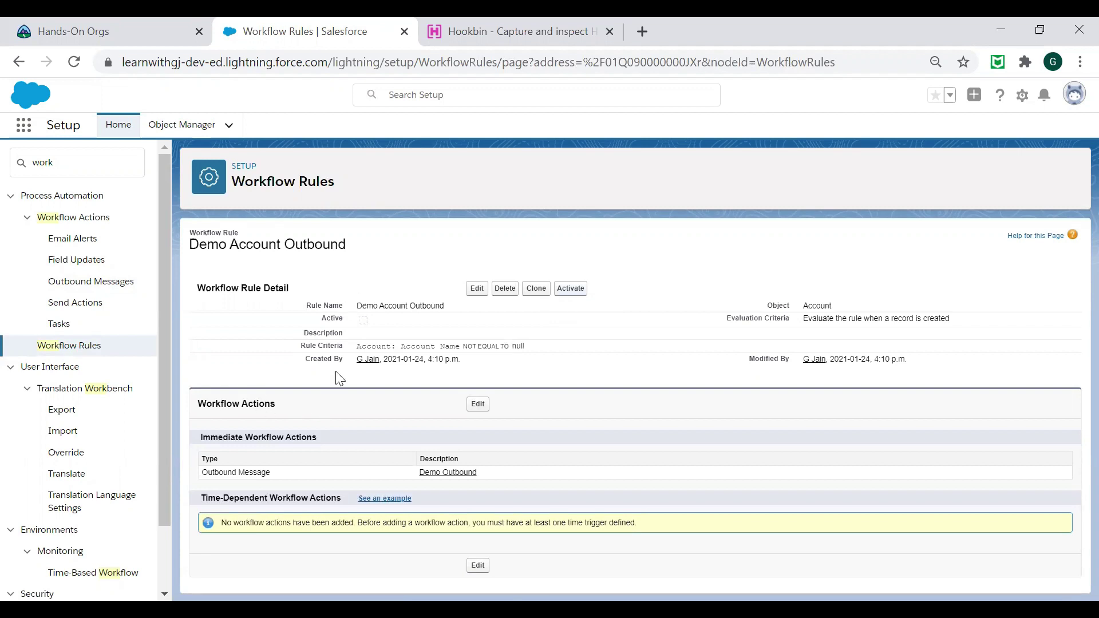
click(569, 289)
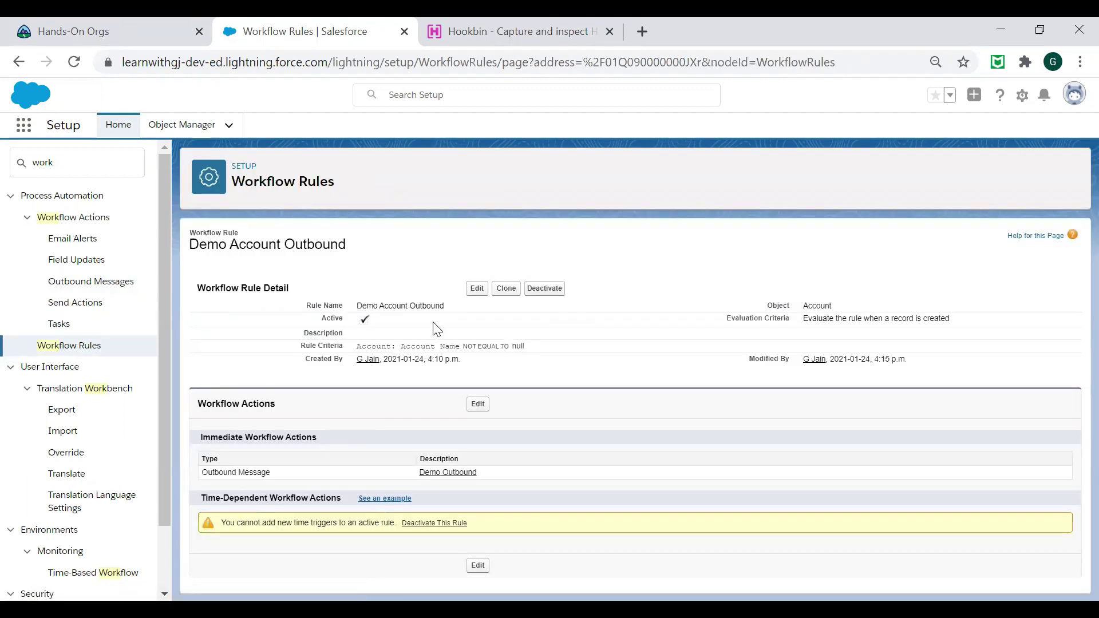
drag(376, 305, 444, 305)
double_click(819, 303)
drag(803, 319, 962, 329)
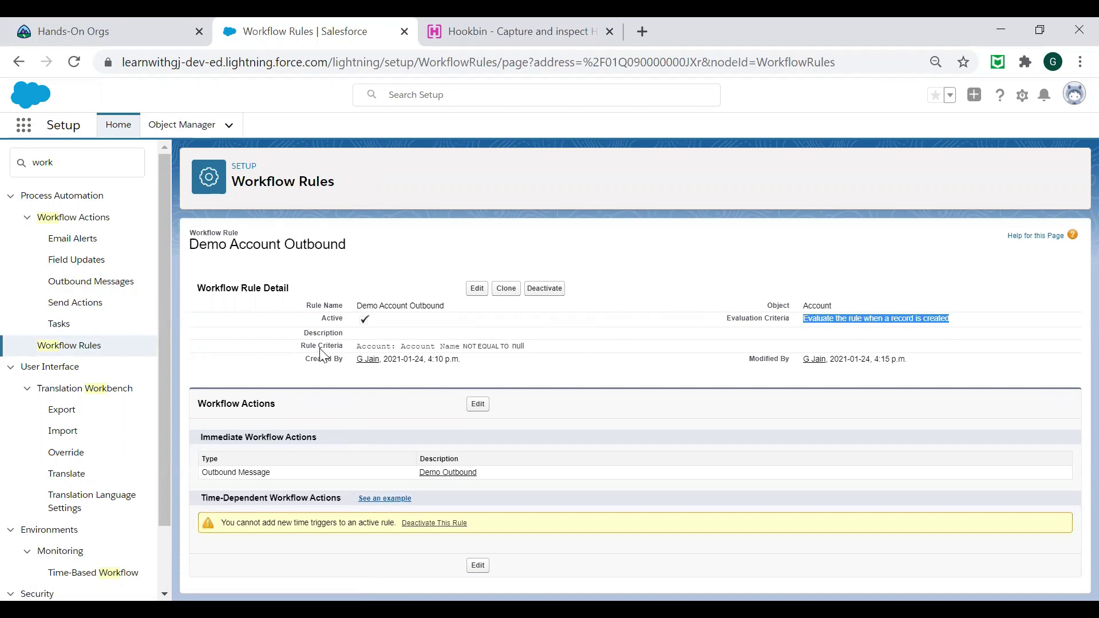
click(558, 346)
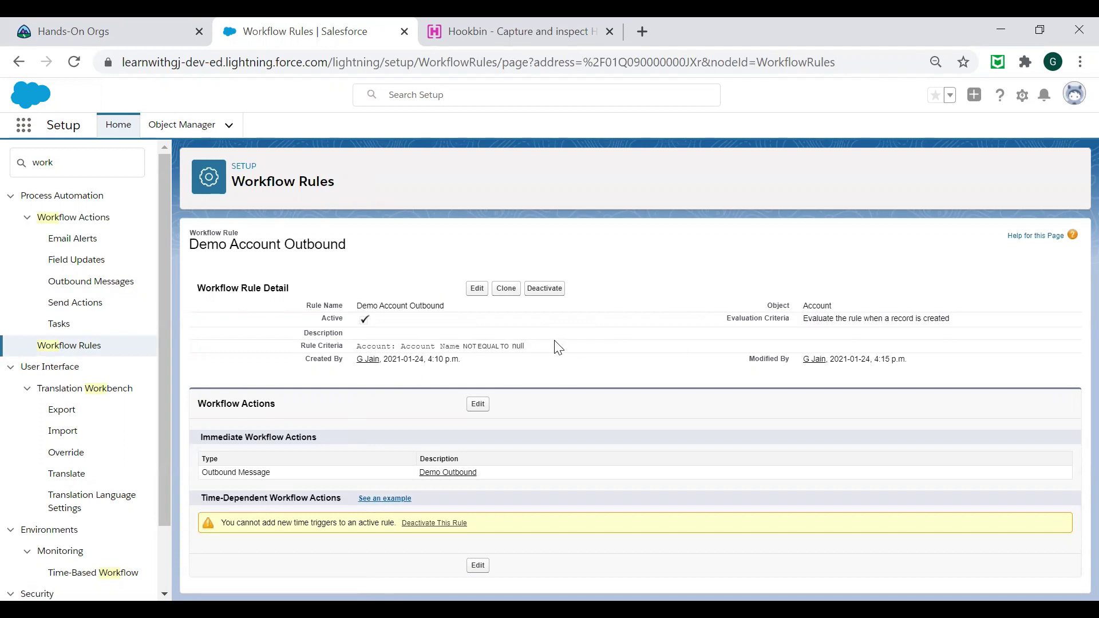
triple_click(526, 346)
drag(527, 346, 363, 347)
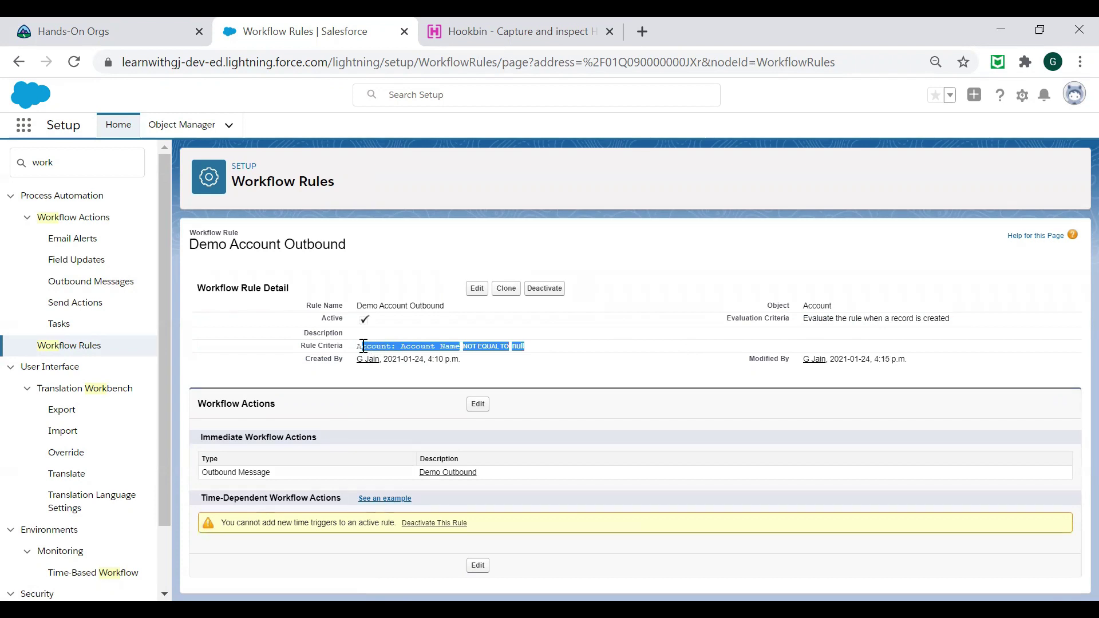
click(322, 411)
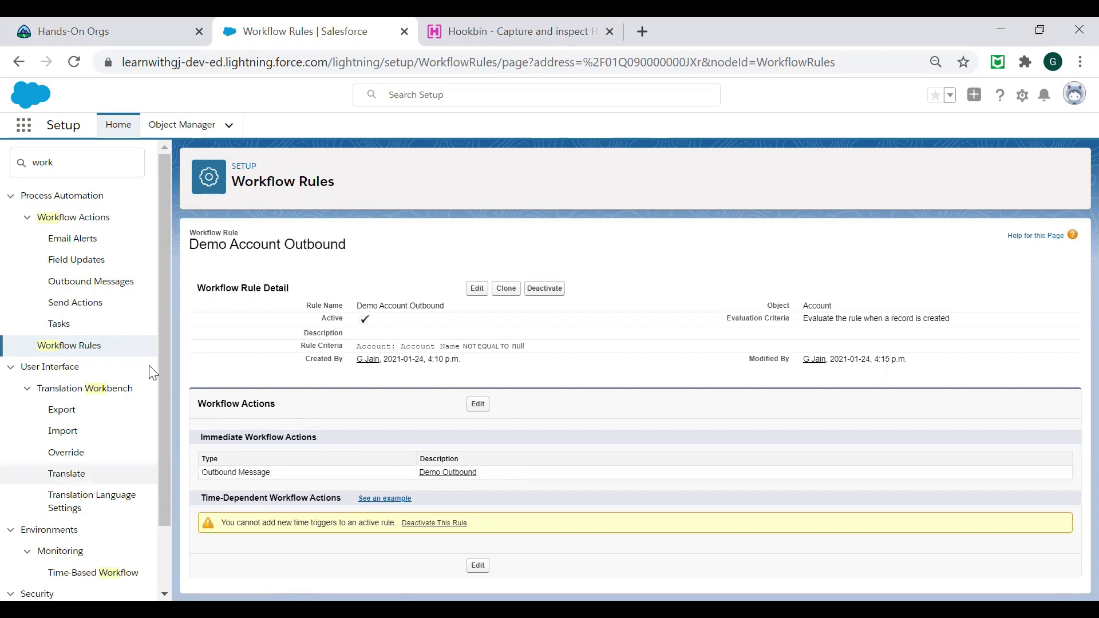
Go to the Accounts list through the app launcher search 'acco'.
click(28, 135)
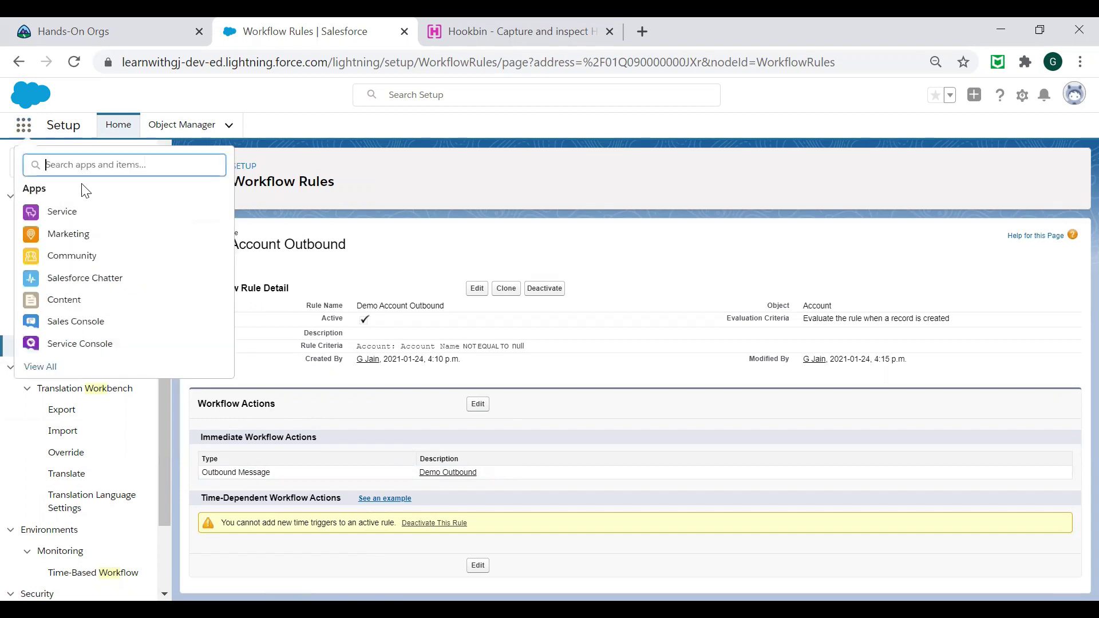
text(acco)
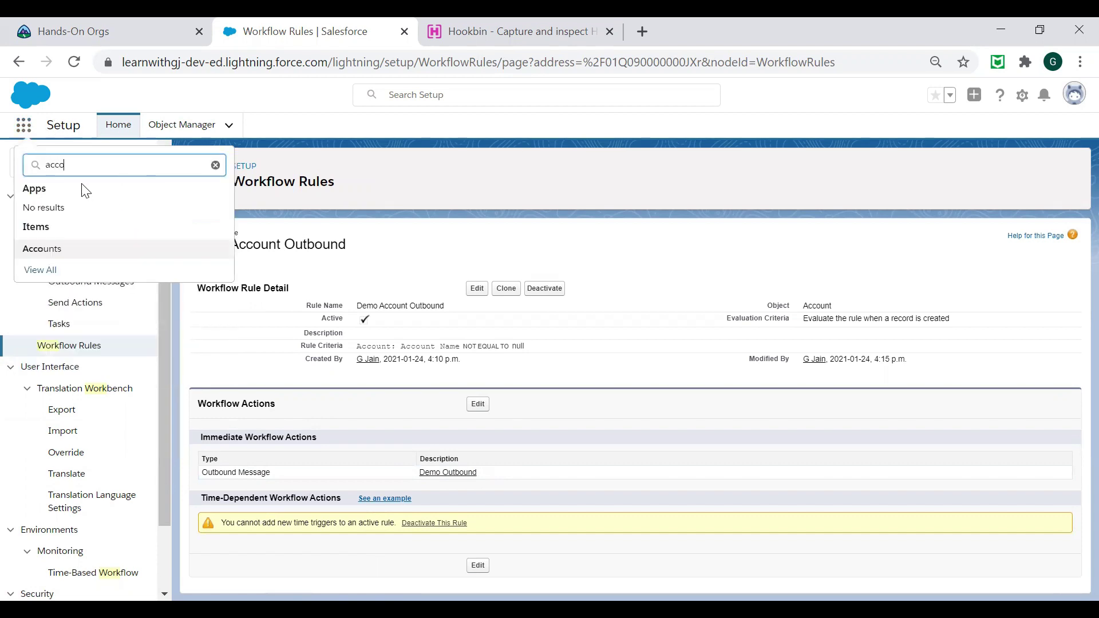
click(36, 250)
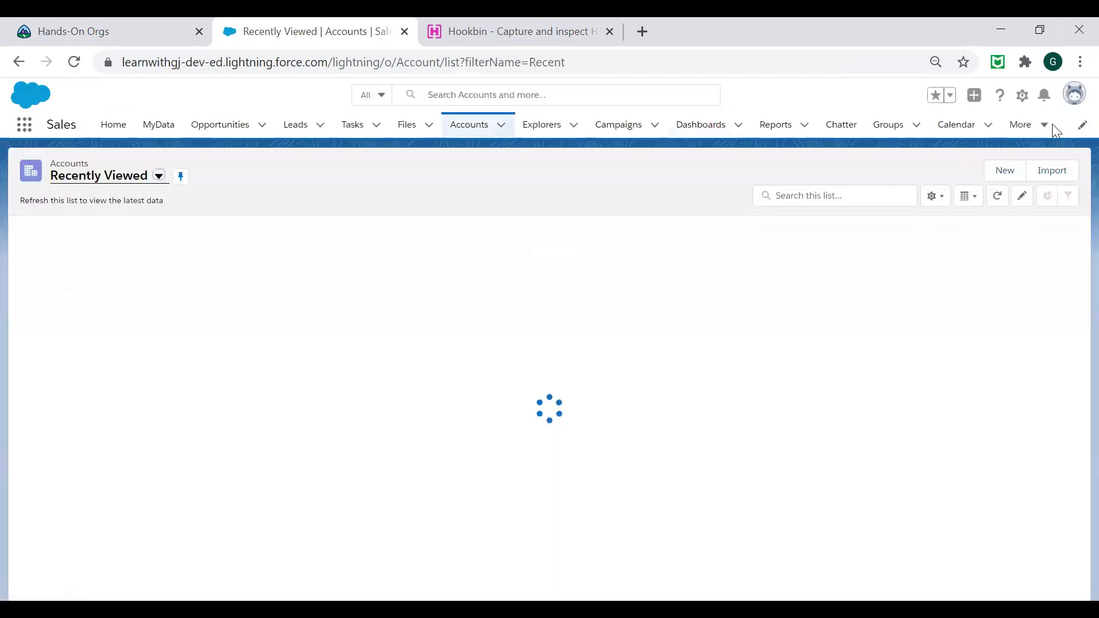
Create and save a new account named 'Demo Testing', then switch to the Hookbin tab.
click(1010, 183)
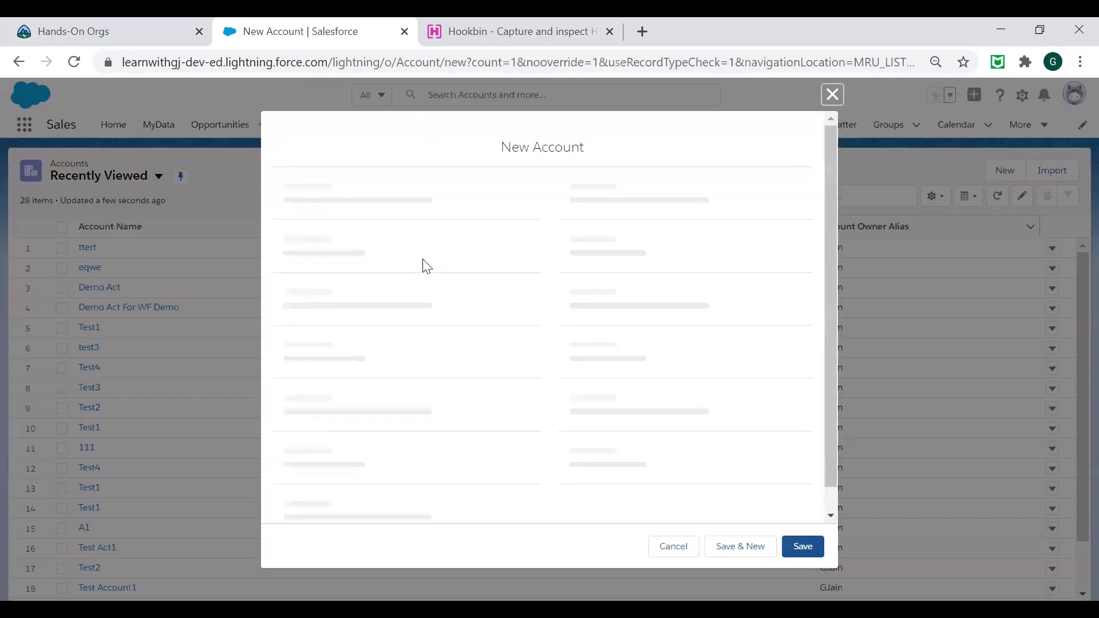
click(378, 258)
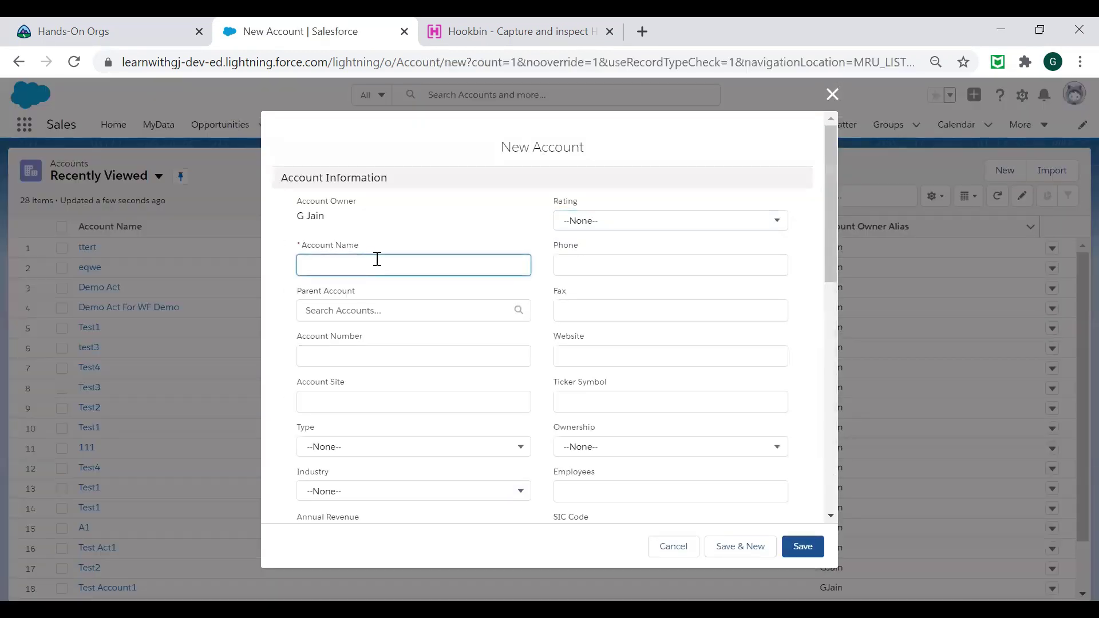
text(Demo Testing)
click(346, 362)
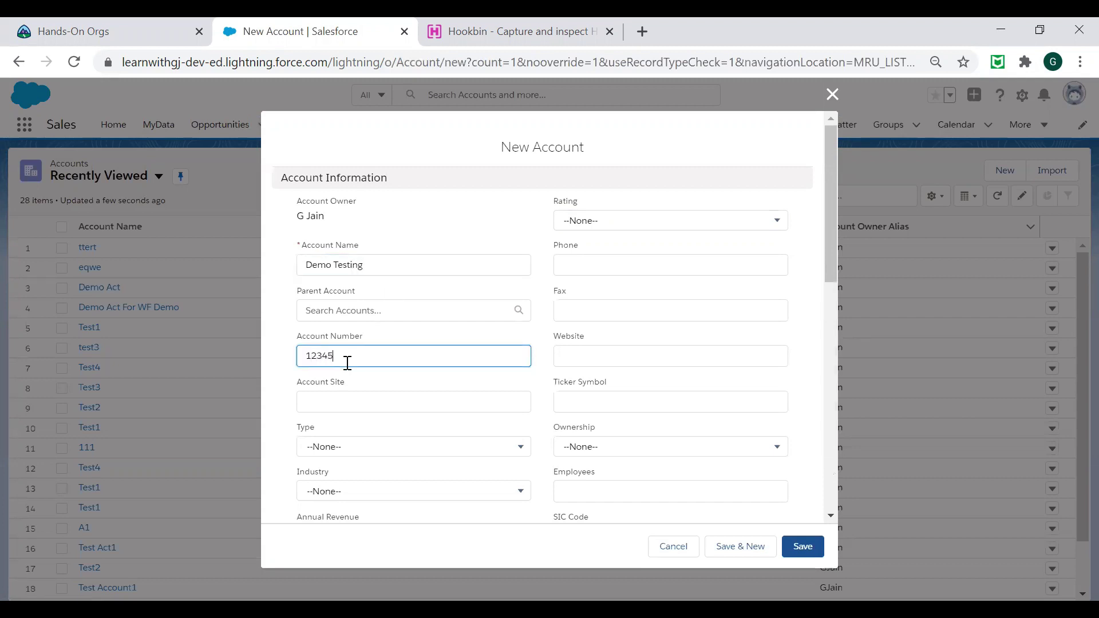
click(407, 319)
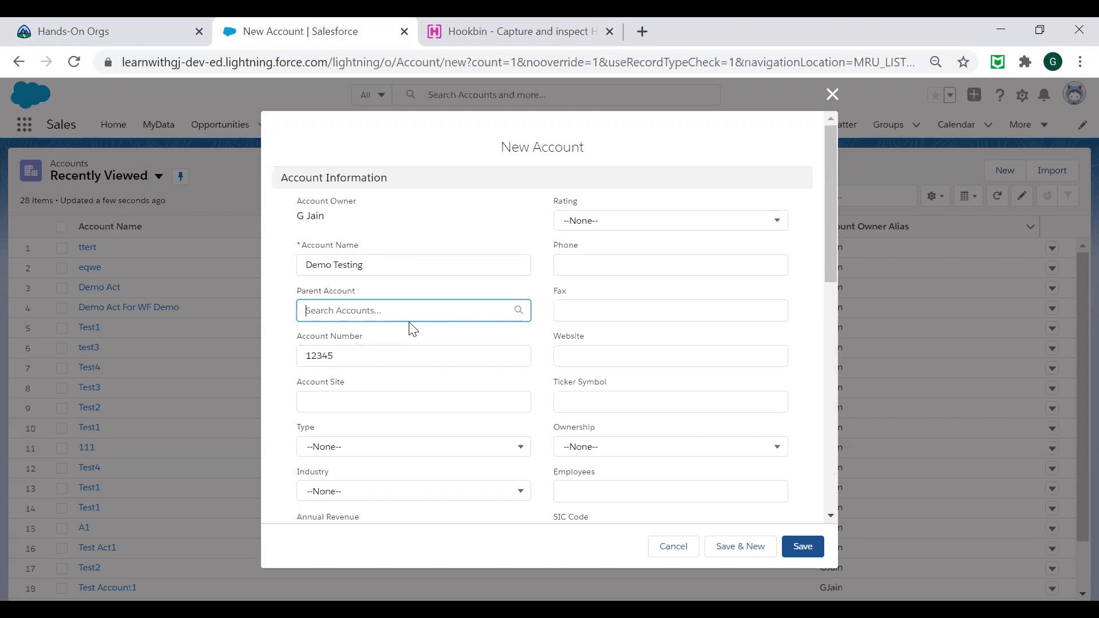
click(803, 547)
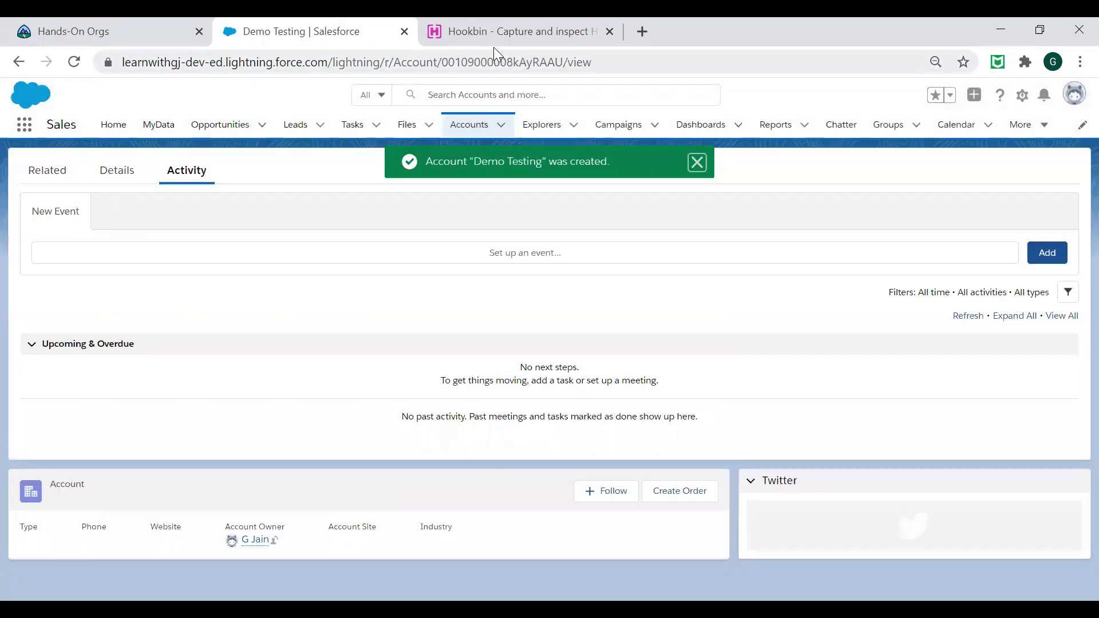
click(492, 45)
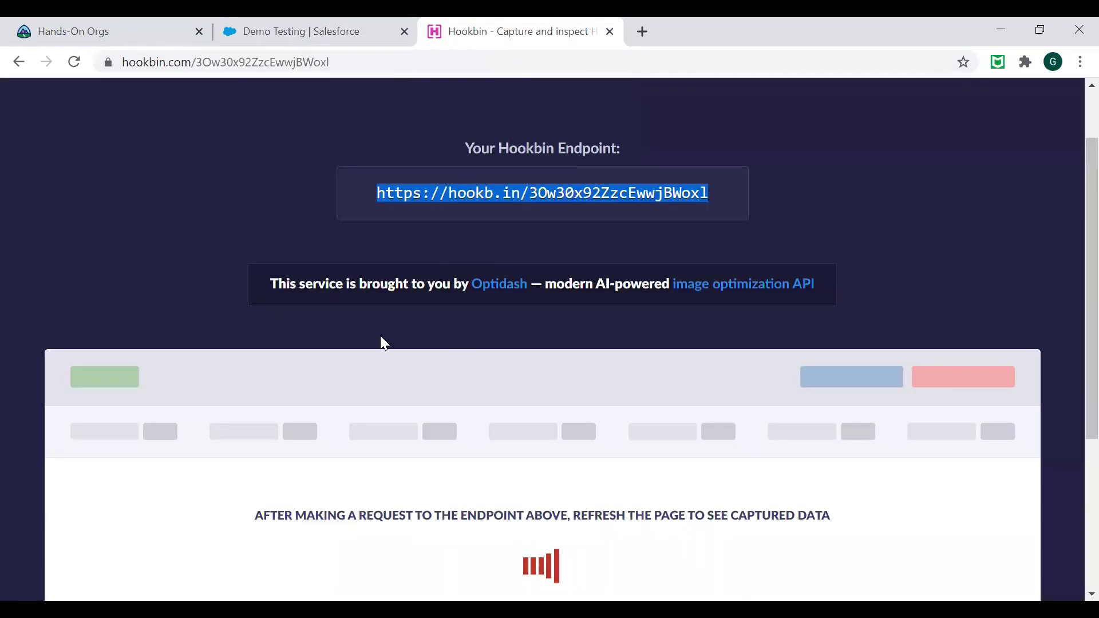
Reload the bin and inspect the captured XML's Id, account number and Name values.
click(75, 63)
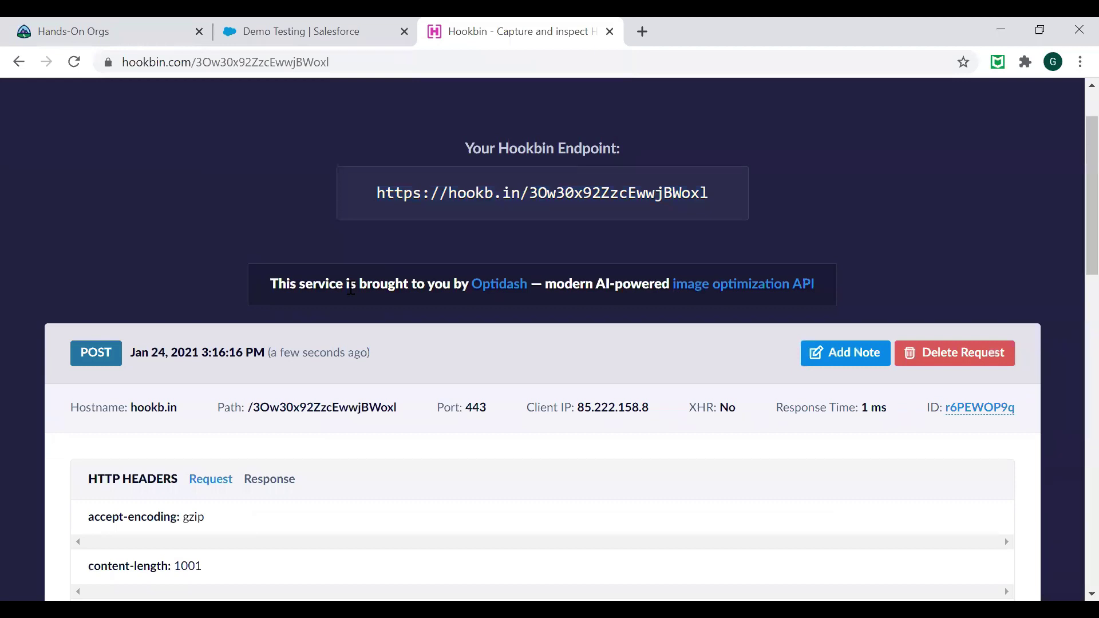
scroll(383, 368, down, 8)
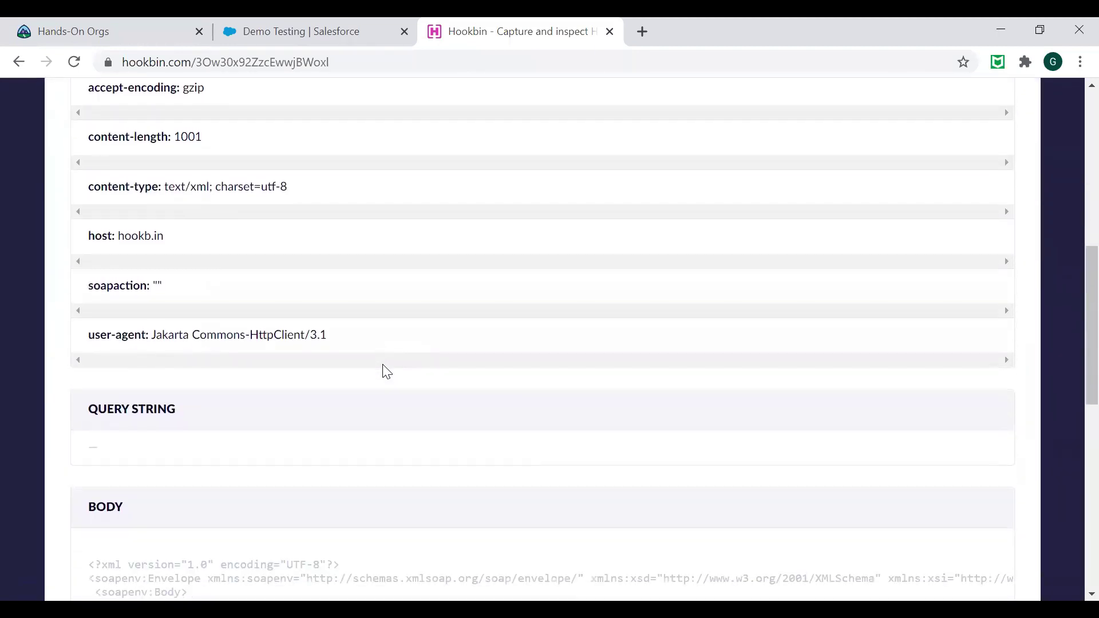
scroll(385, 369, down, 5)
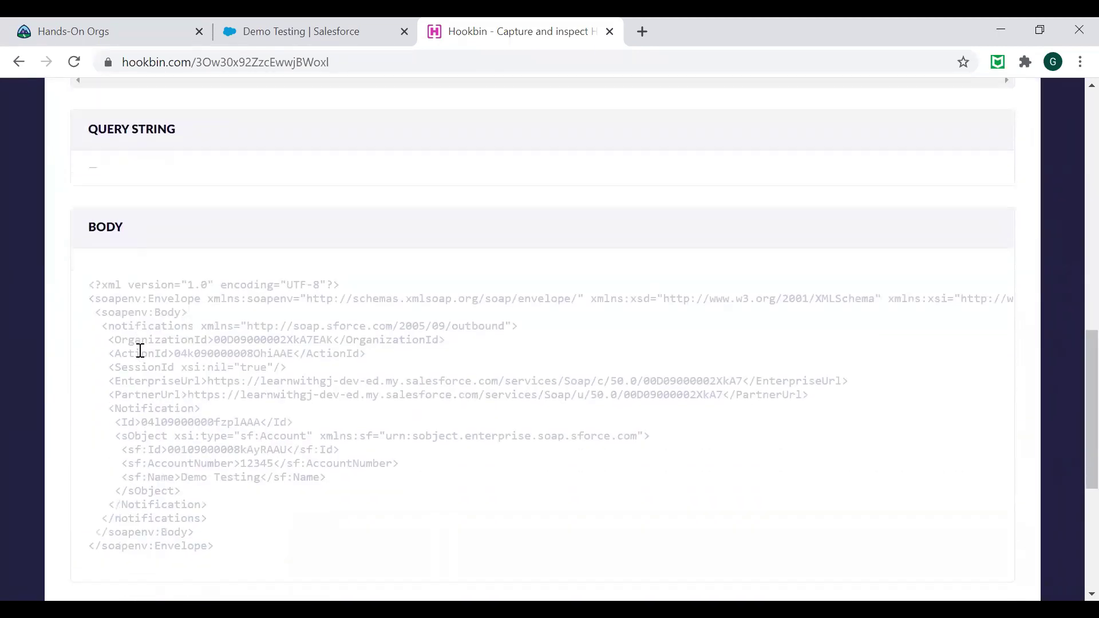
scroll(140, 351, down, 1)
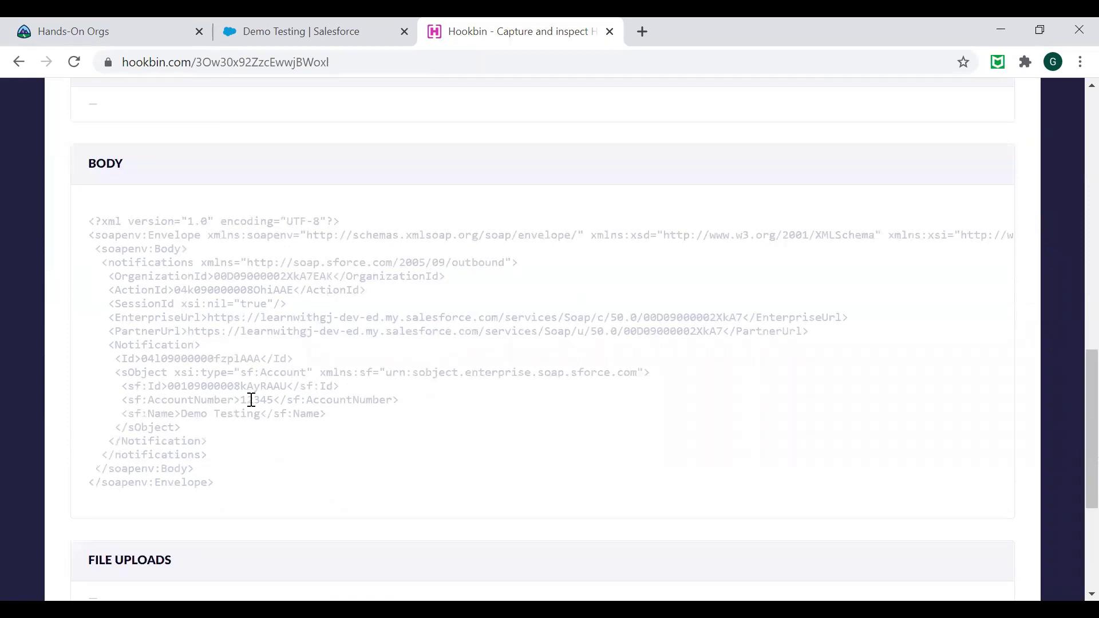
double_click(255, 402)
double_click(210, 387)
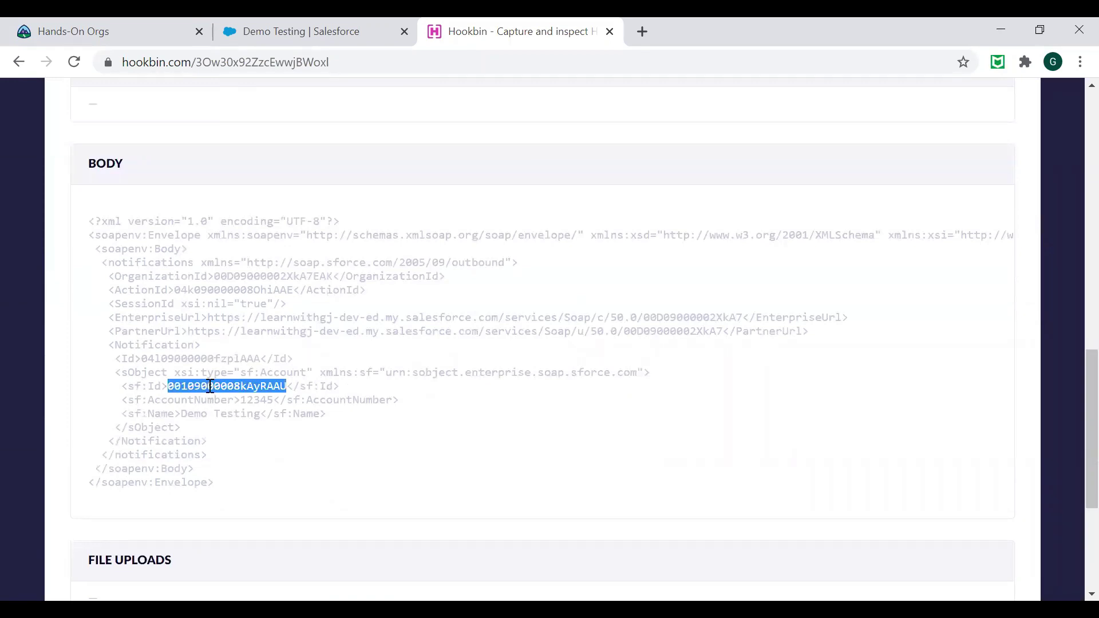
double_click(263, 399)
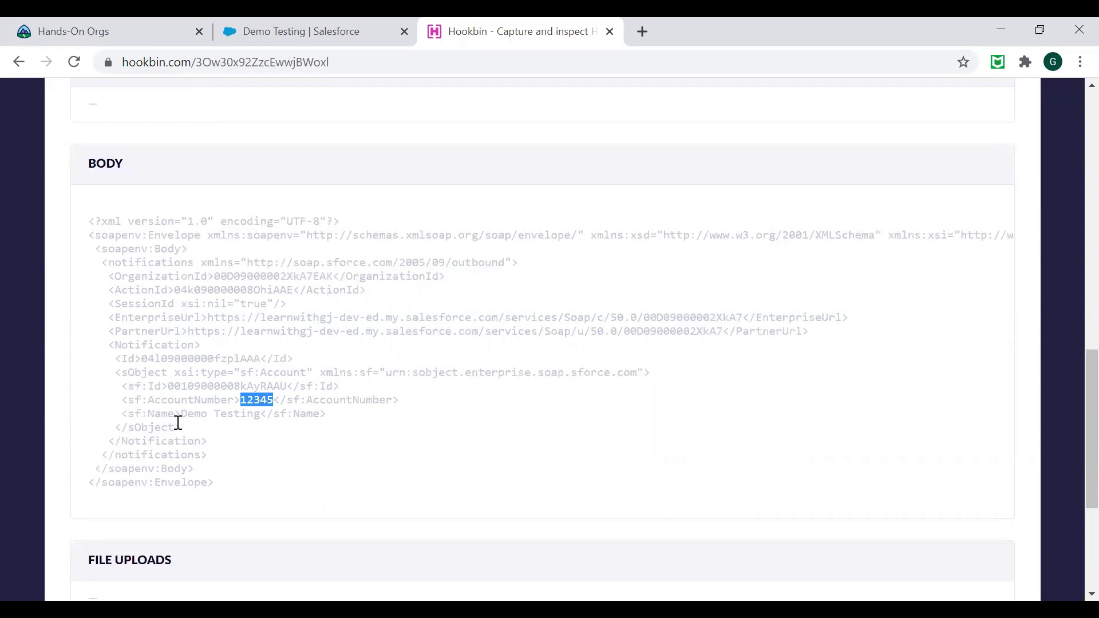
double_click(191, 413)
double_click(236, 400)
Toggle the captured request between response and request headers.
scroll(430, 308, up, 6)
scroll(432, 309, up, 6)
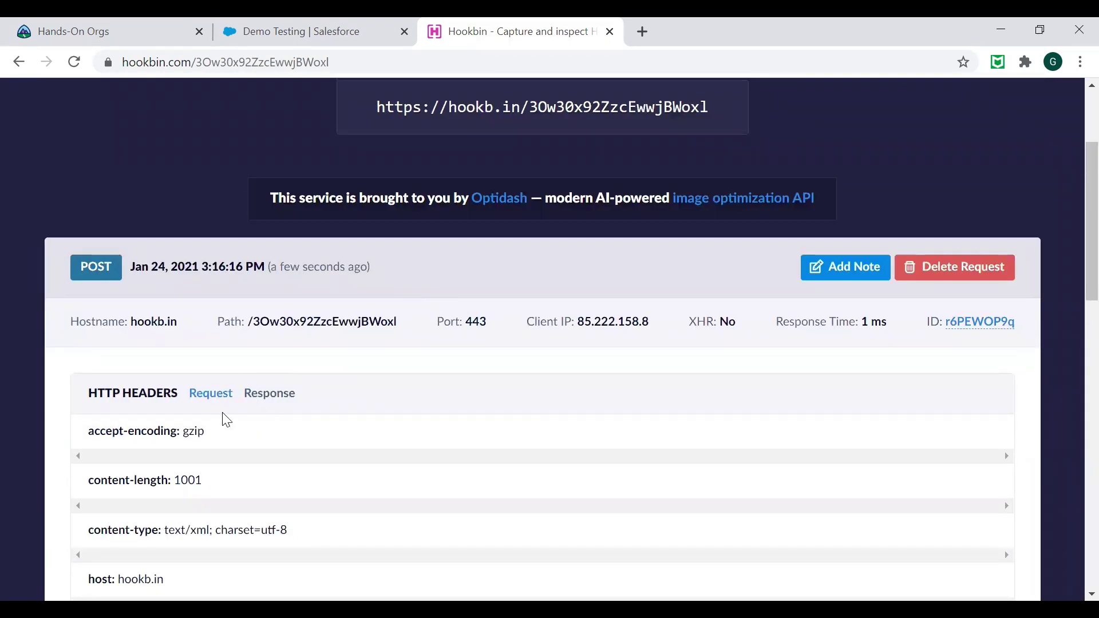
click(273, 396)
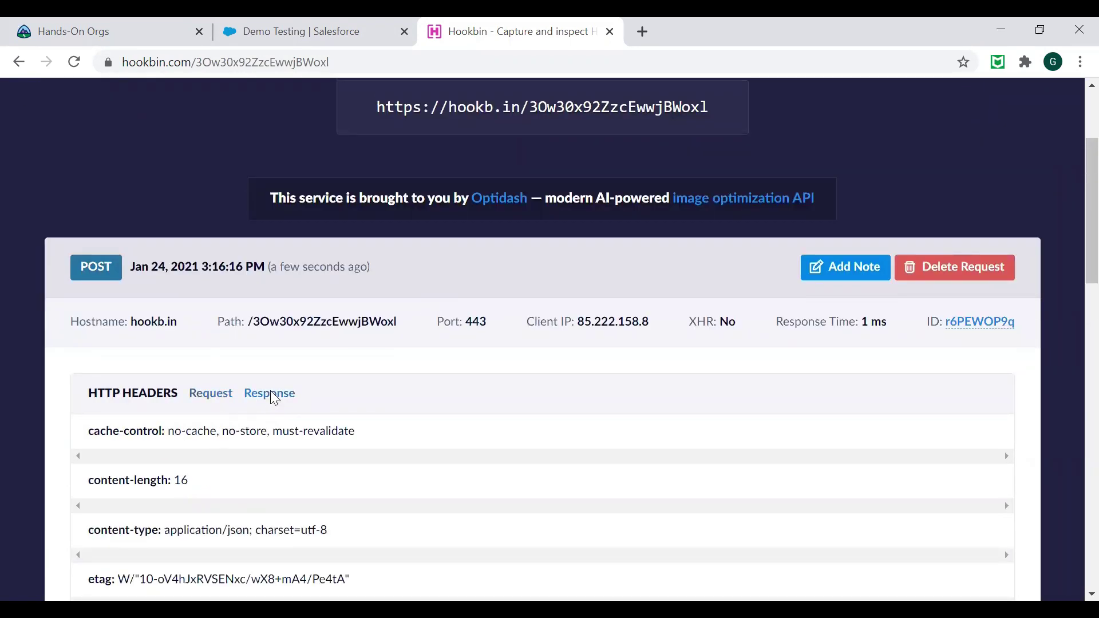
click(211, 394)
From the Demo Testing account, search Setup's Quick Find for 'outb' and open Monitoring > Outbound Messages.
click(298, 31)
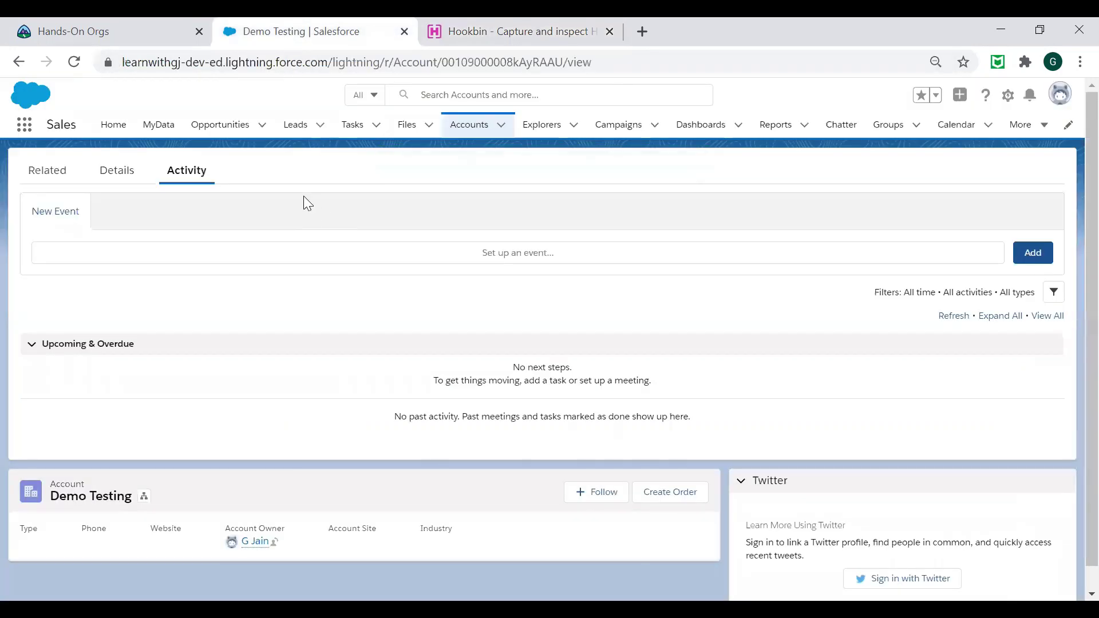
click(1007, 97)
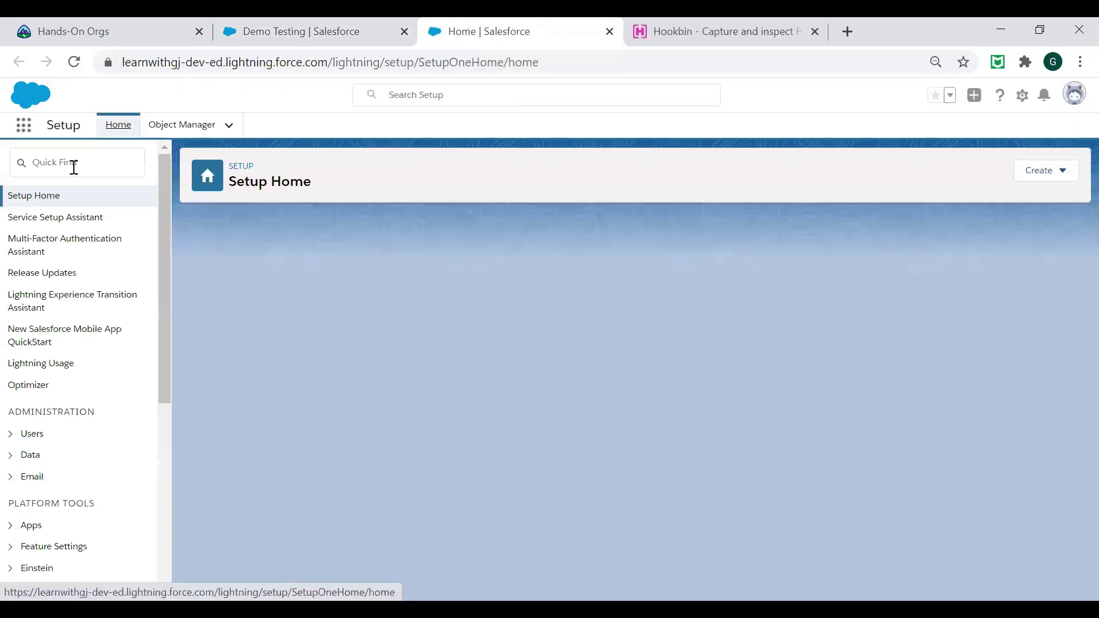
click(71, 164)
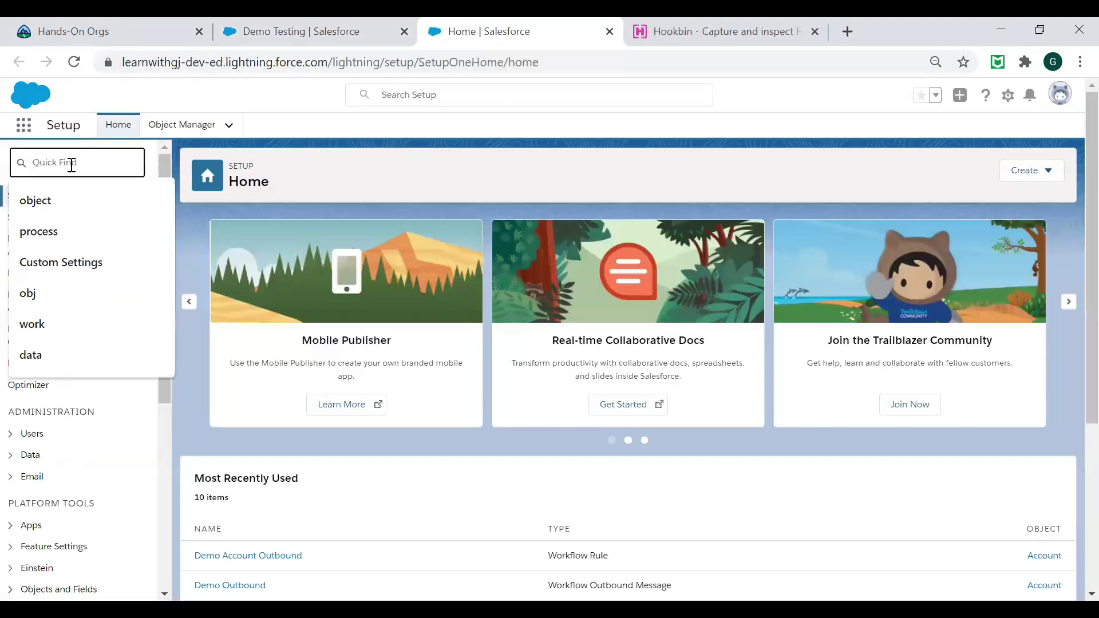
text(ou)
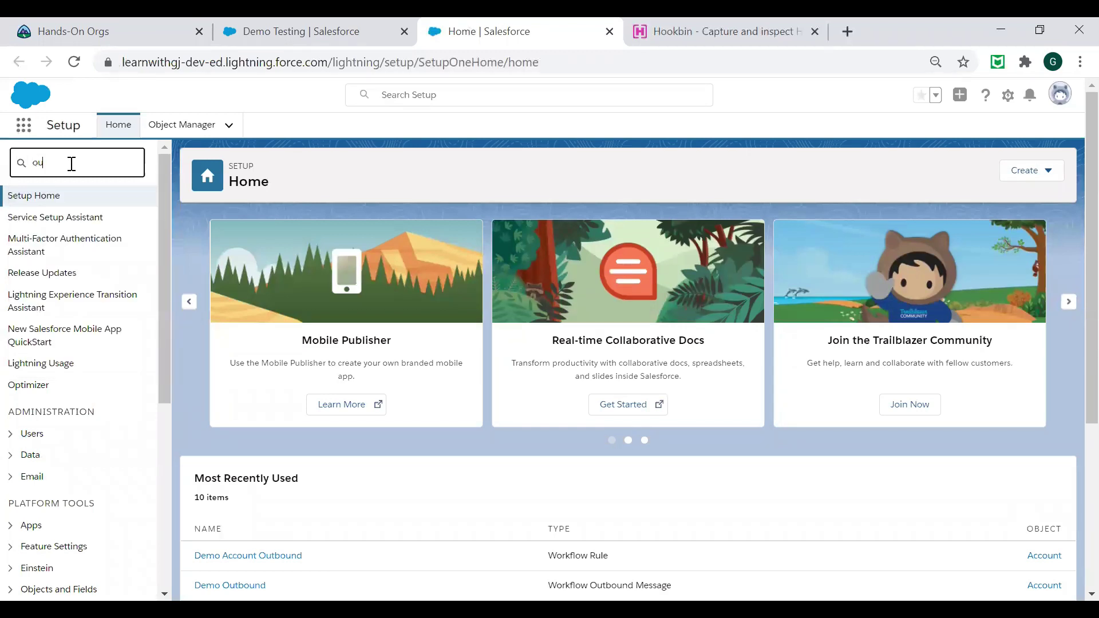
text(t)
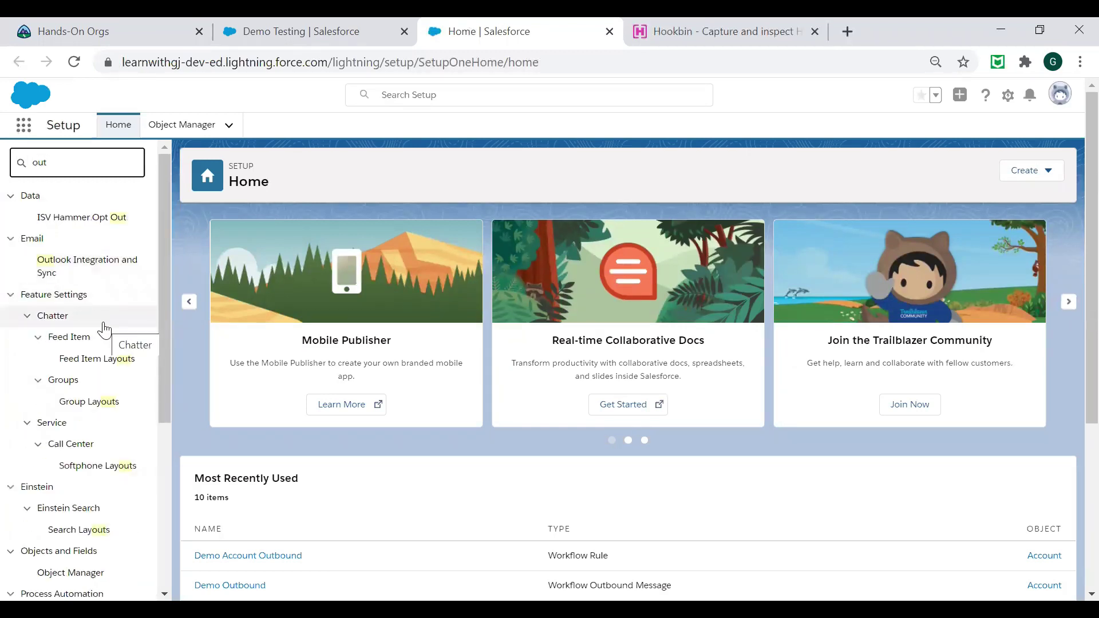
text(b)
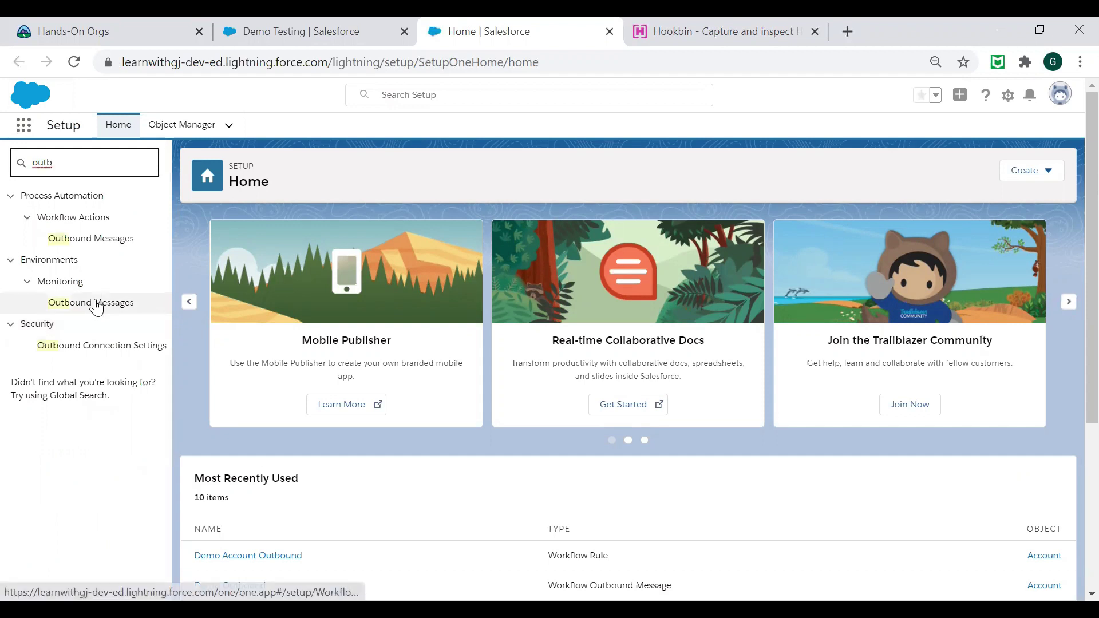
click(73, 308)
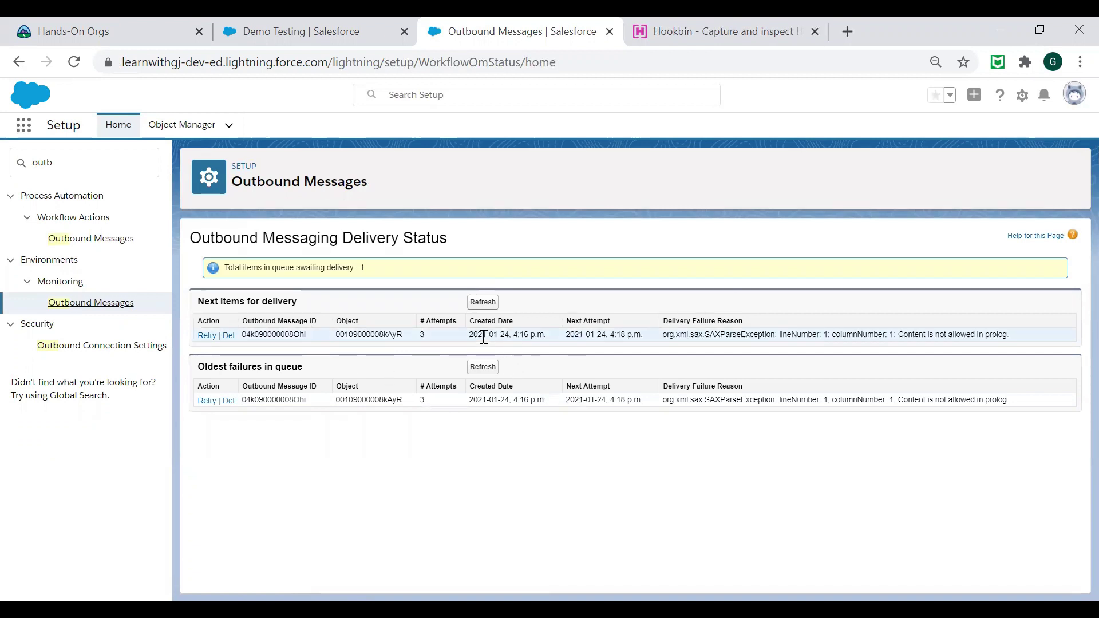
Review the queued message's created date and the Next items for delivery and Oldest failures in queue tables.
drag(483, 336, 539, 330)
click(295, 454)
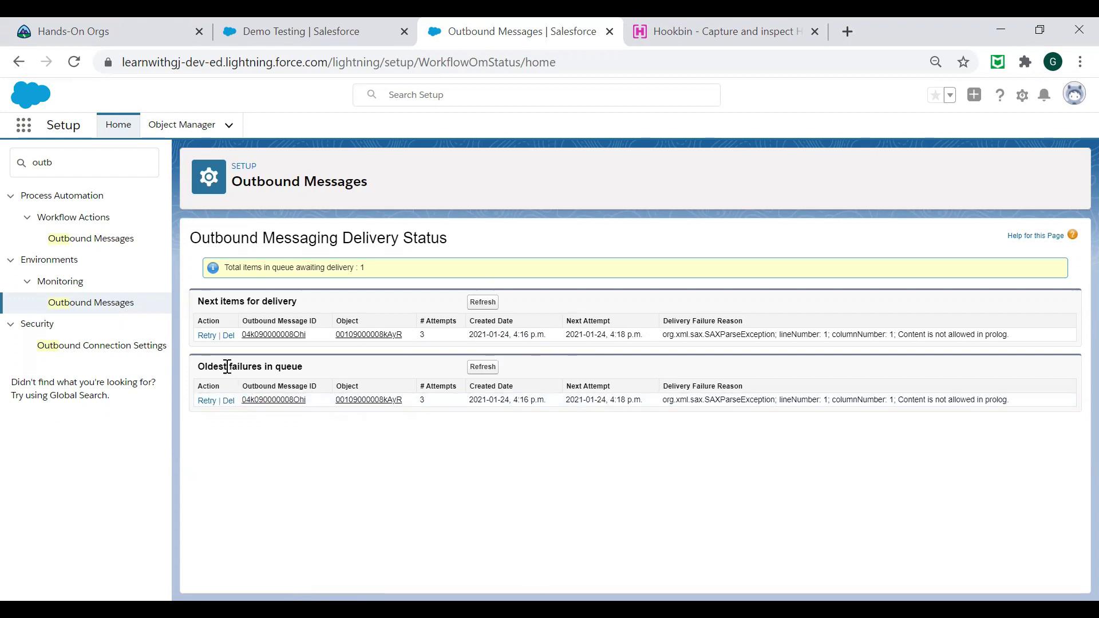
drag(227, 366, 295, 361)
drag(247, 301, 316, 301)
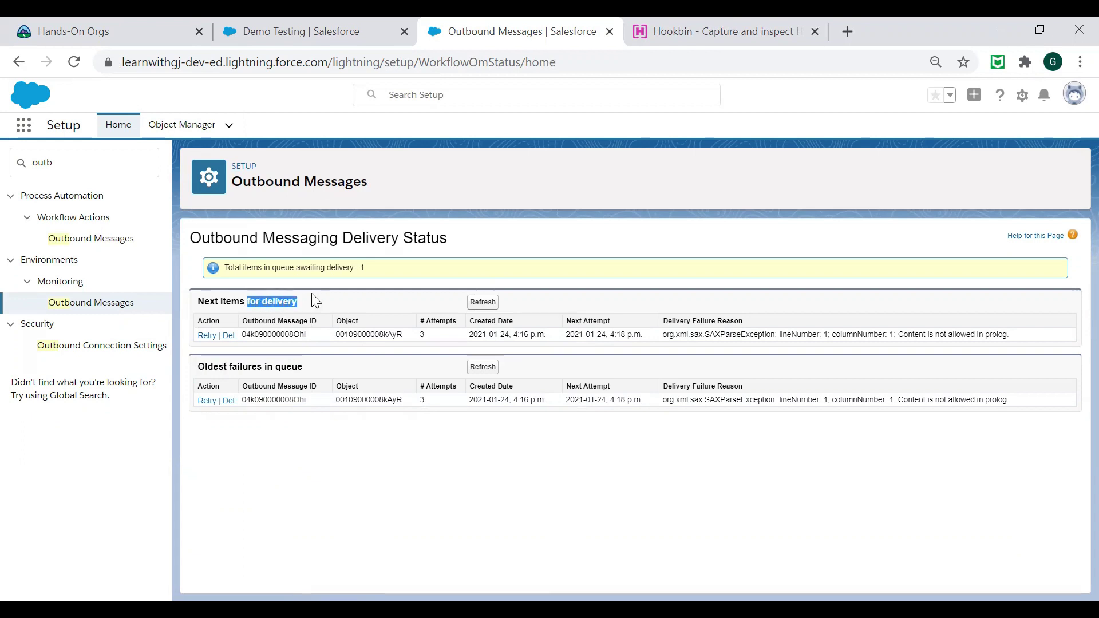
click(256, 546)
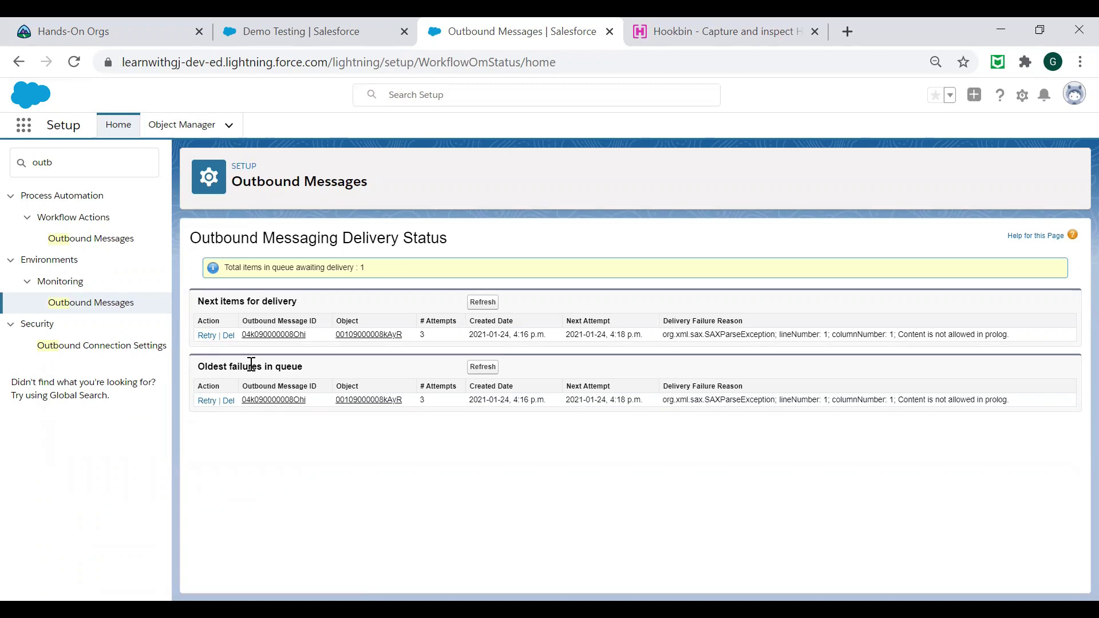
Scroll through Hookbin's captured XML request body, then return to the Demo Testing account record.
click(764, 45)
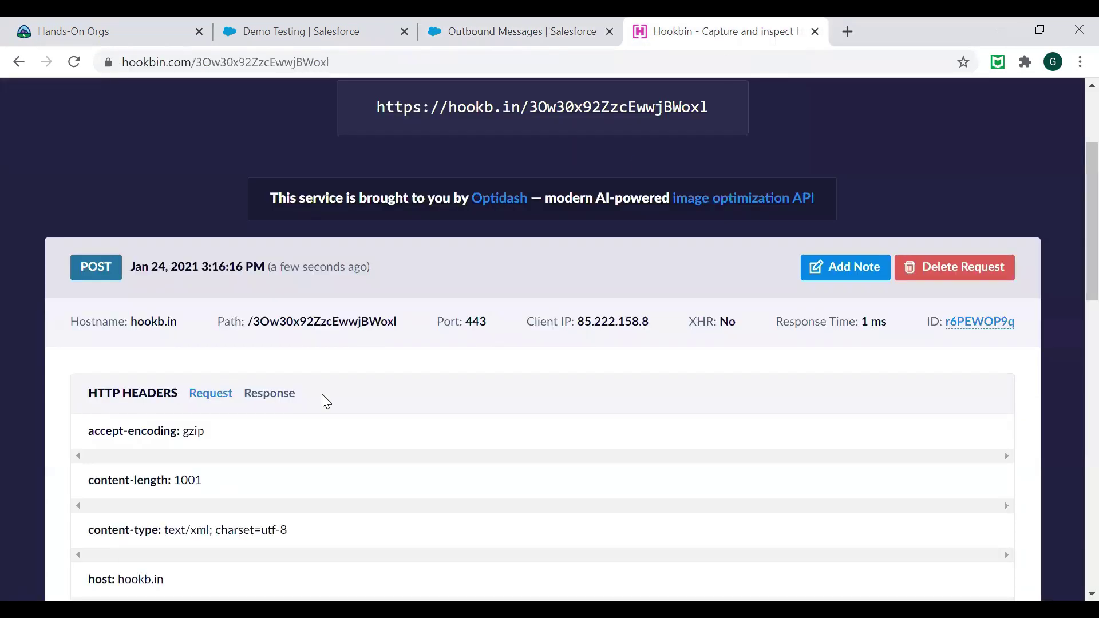
scroll(326, 402, down, 6)
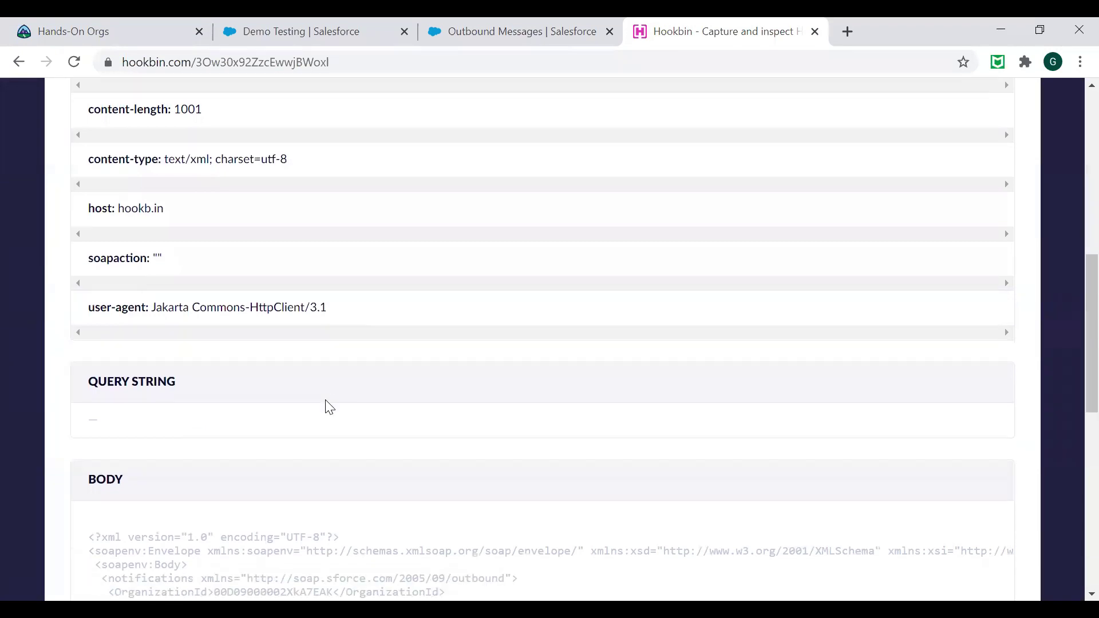
scroll(329, 407, down, 5)
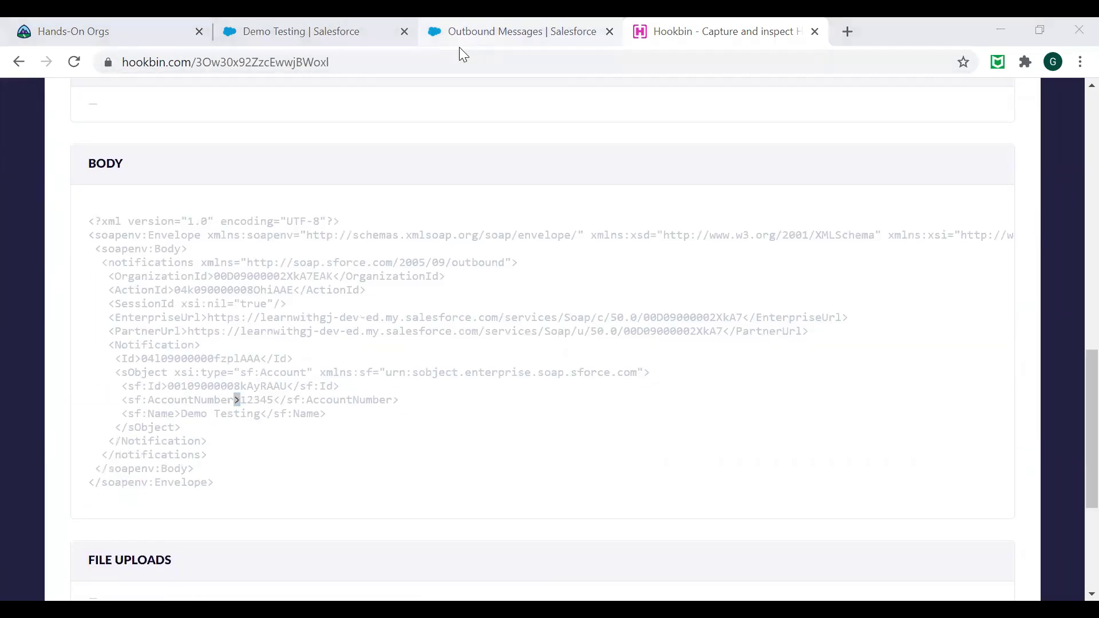
click(244, 112)
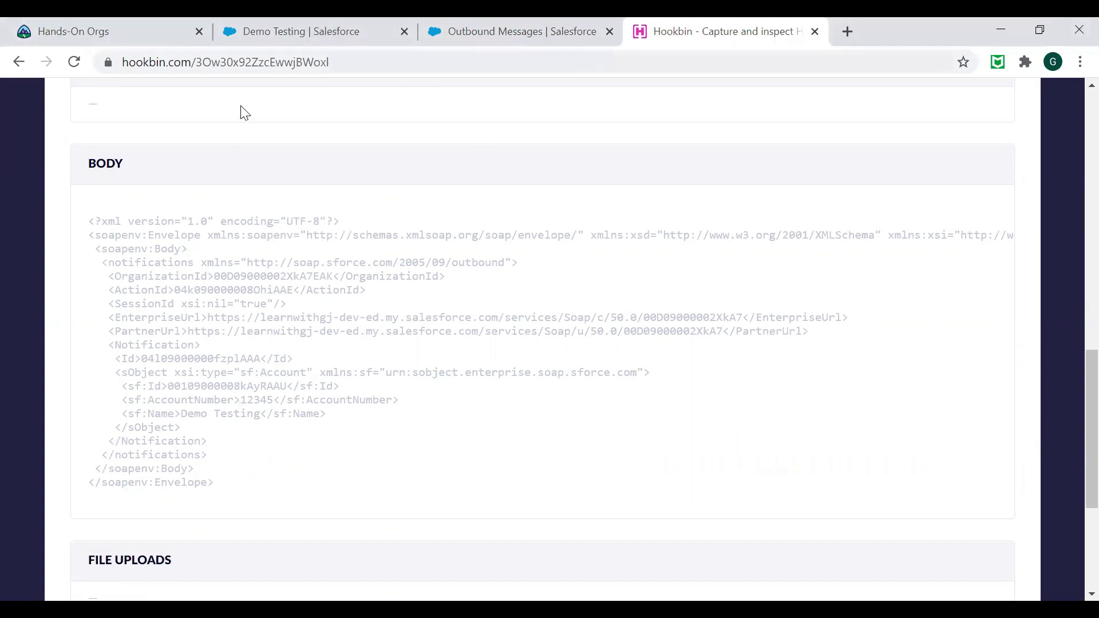
click(219, 39)
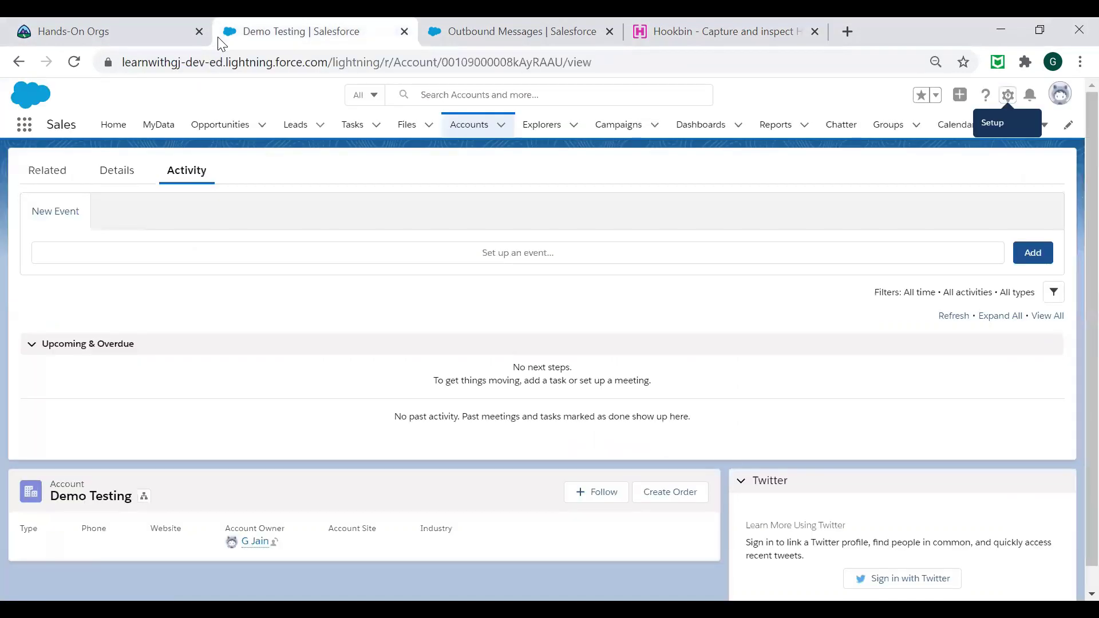
Recheck the Outbound Messaging Delivery Status page's one failing message, then go back to Hookbin's captured request.
key(ctrl+Tab)
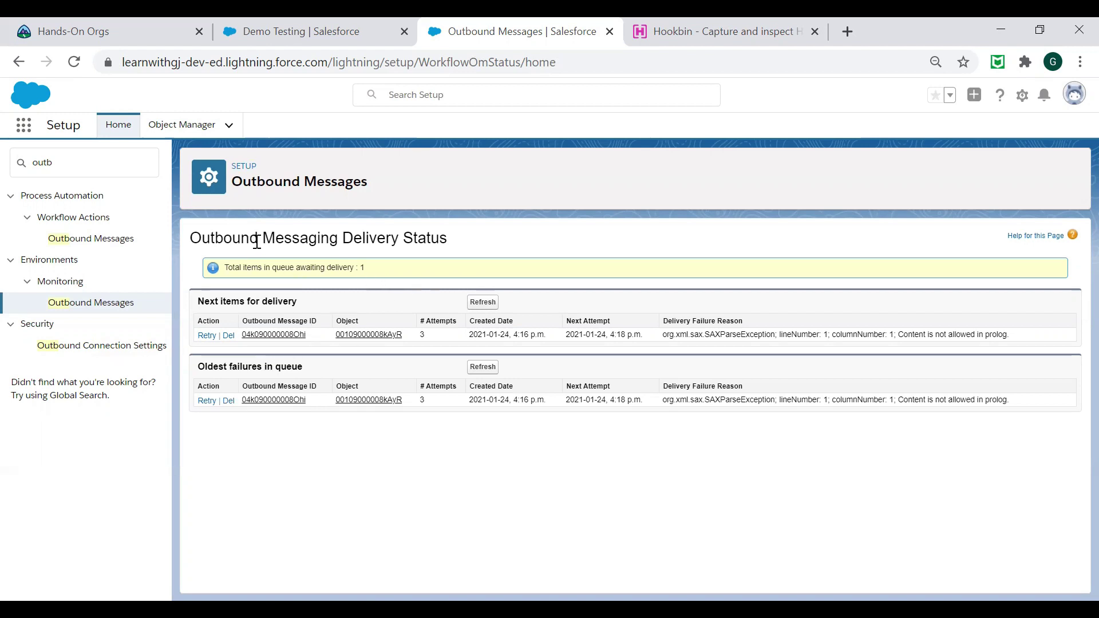
drag(261, 241, 478, 242)
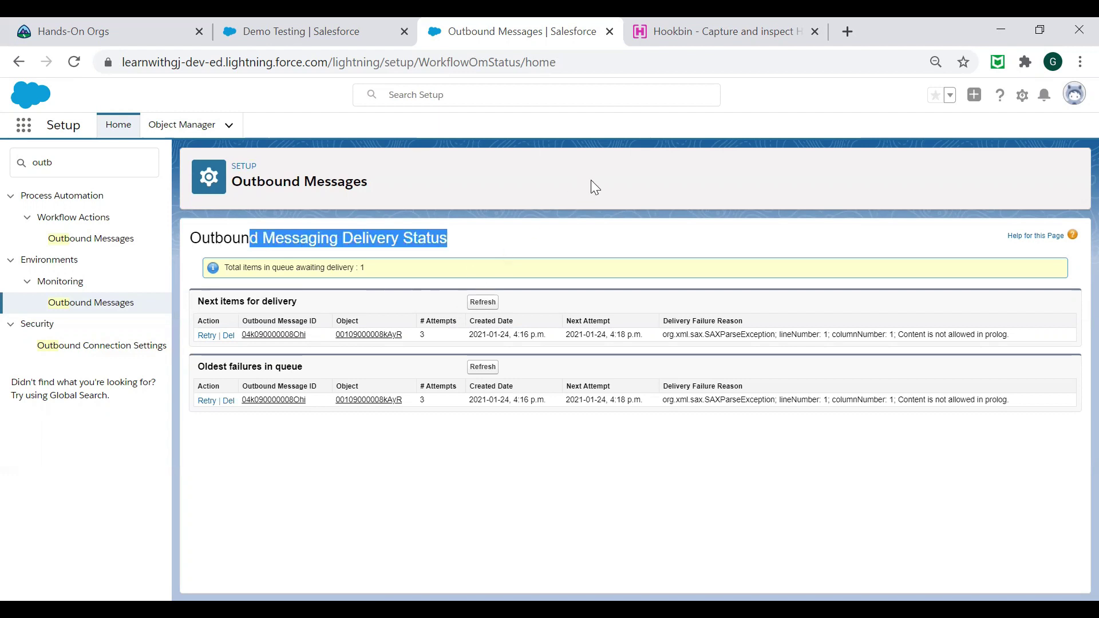
click(742, 45)
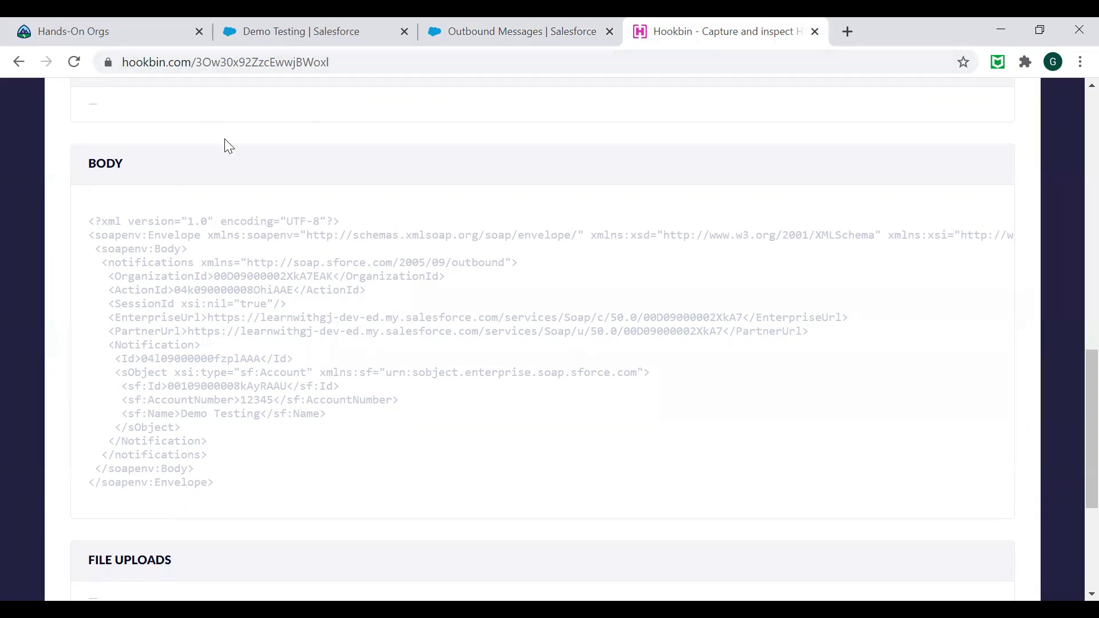
double_click(178, 65)
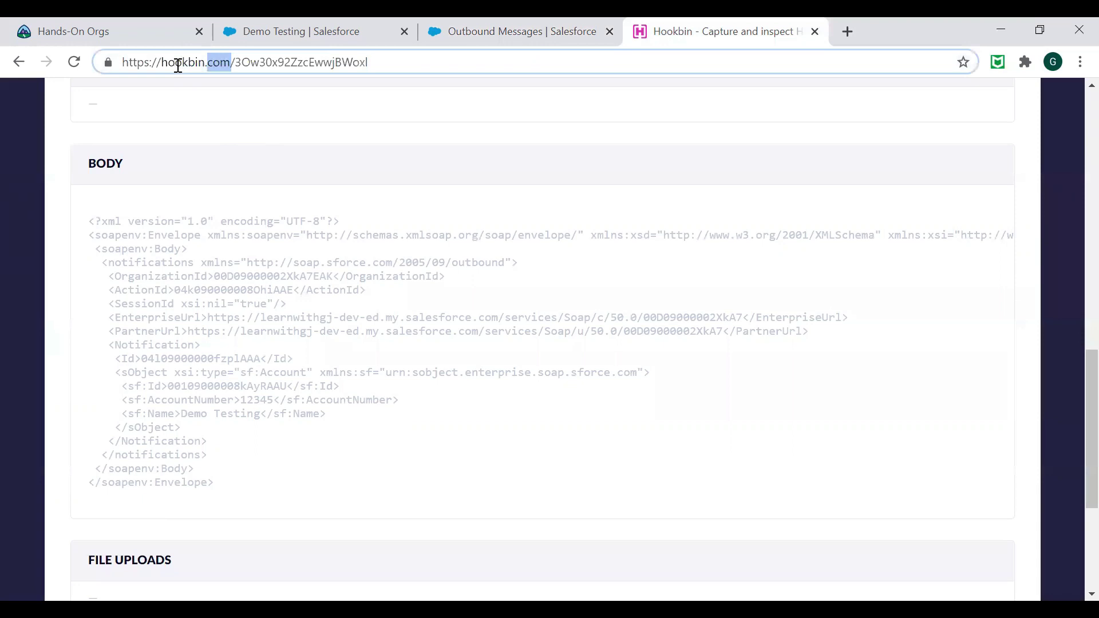